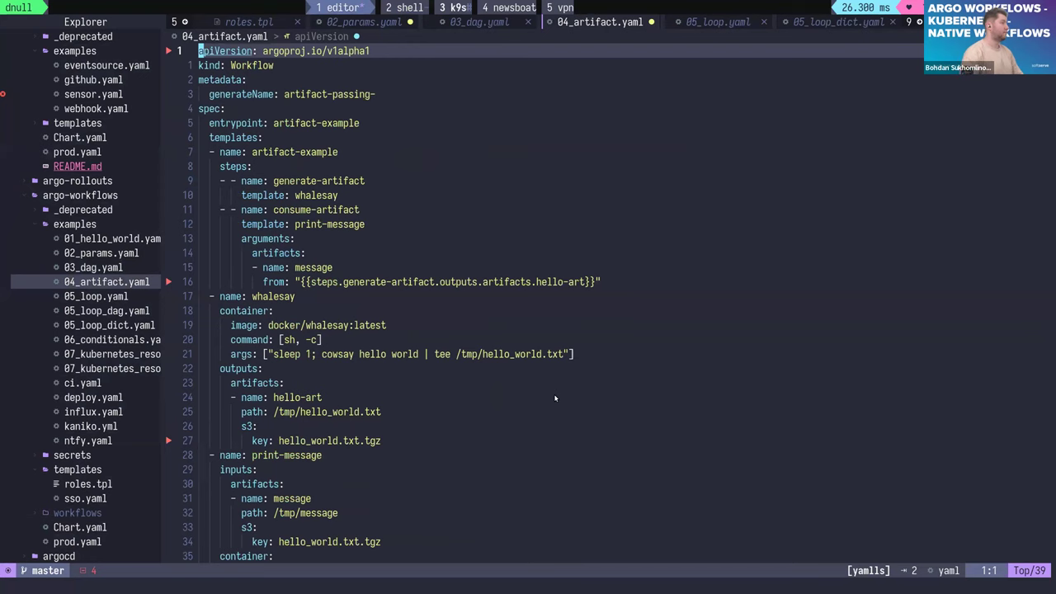
Step: Examine the outputs block of the whalesay template and the inputs block of the print-message template in 04_artifact.yaml
scroll(371, 267, down, 1)
key(6)
key(j)
key(w)
key(w)
key(w)
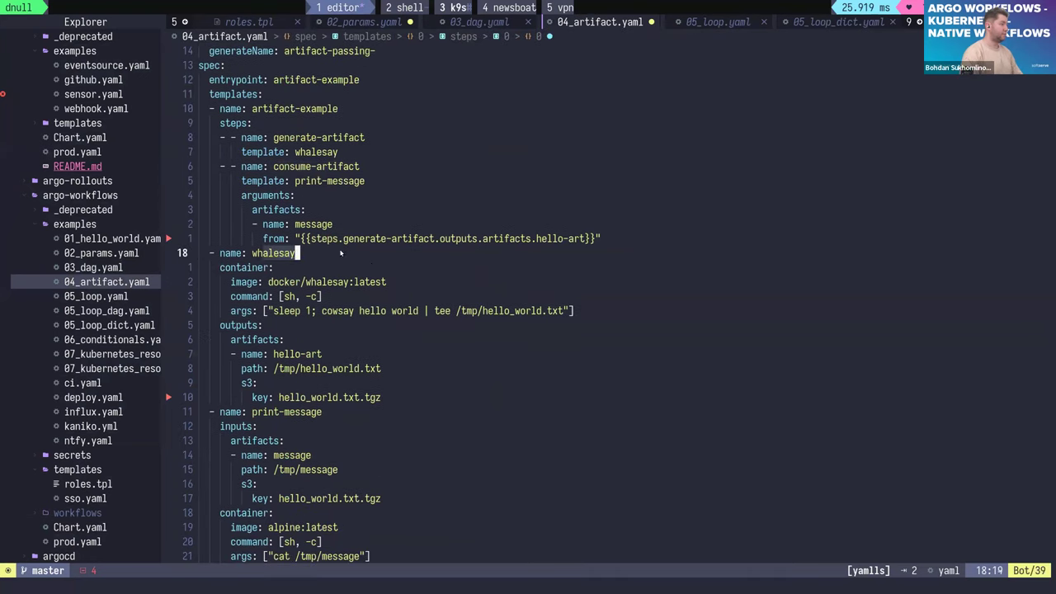
key(1)
key(0)
key(j)
key(f)
key(.)
scroll(372, 329, down, 2)
drag(221, 240, 399, 301)
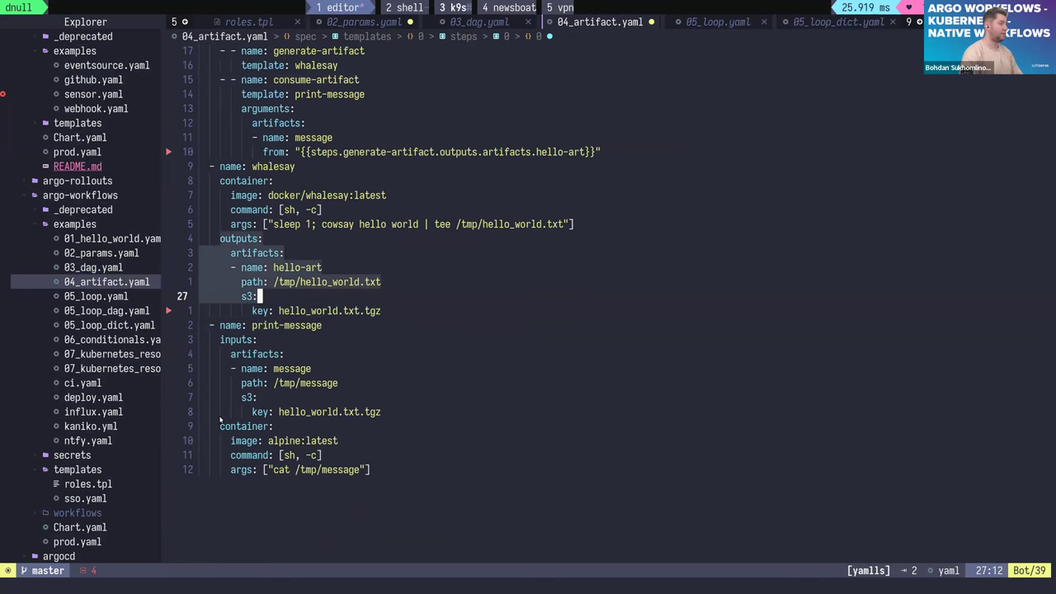
drag(221, 341, 444, 424)
scroll(473, 430, up, 2)
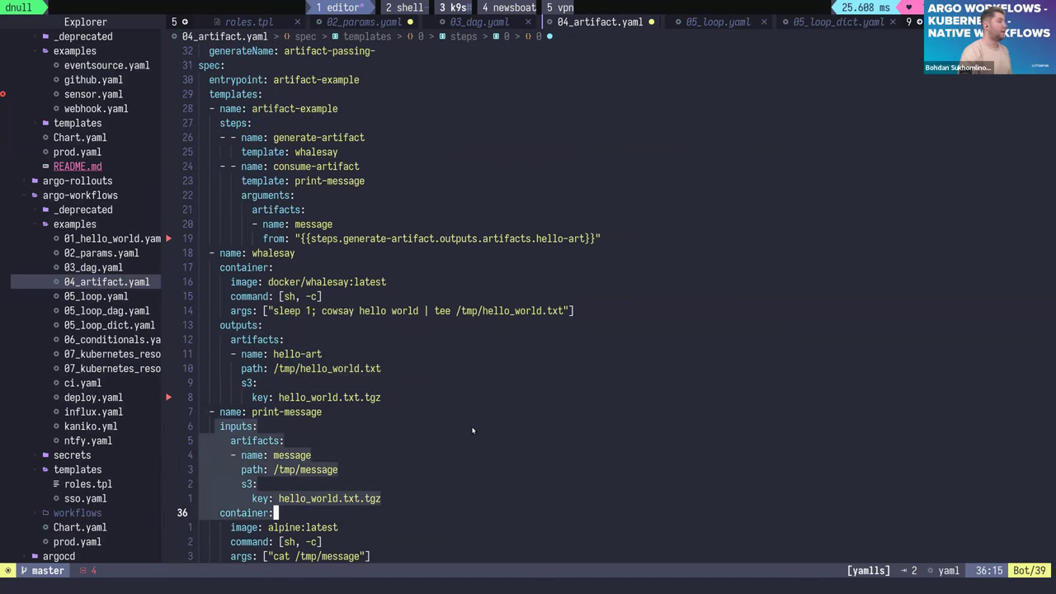
Step: Compare how the whalesay template stores hello-art in S3 with how the print-message template loads its message artifact
click(231, 326)
drag(232, 326, 406, 396)
scroll(310, 400, down, 2)
drag(222, 341, 403, 406)
scroll(402, 406, up, 3)
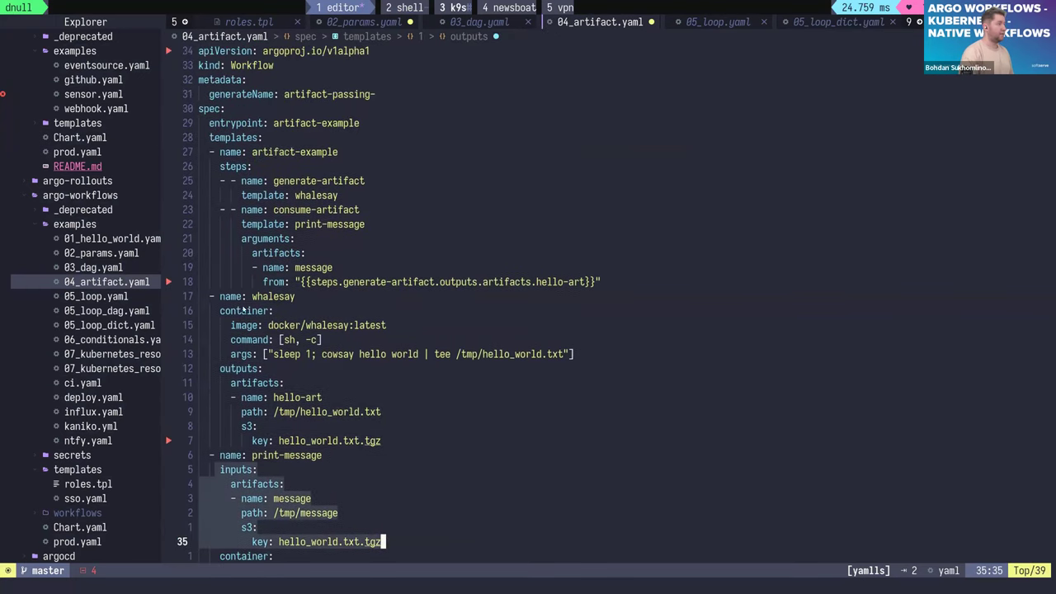
drag(211, 299, 496, 439)
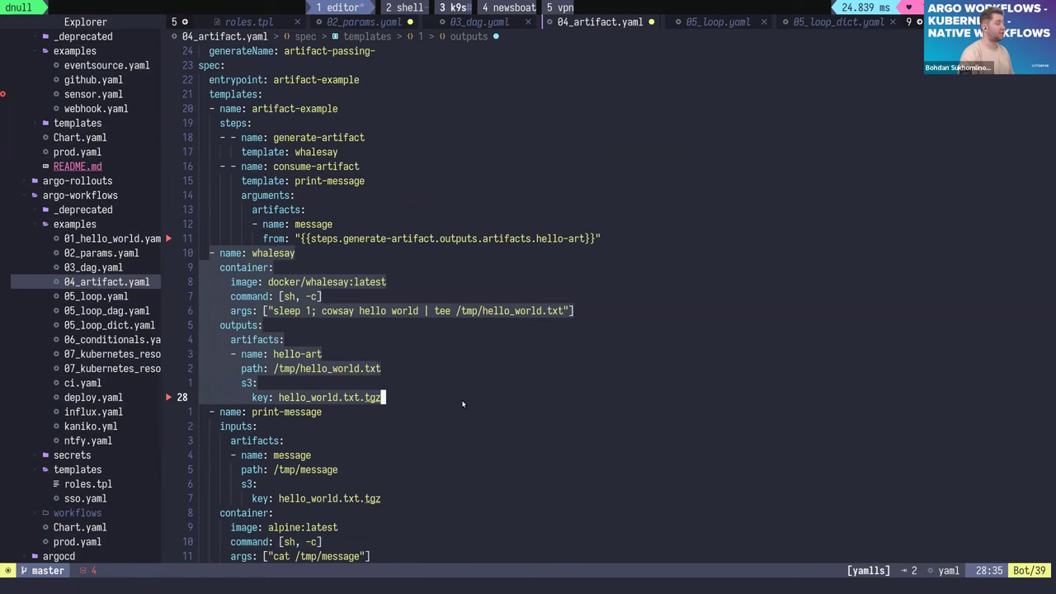
click(299, 373)
scroll(329, 397, down, 2)
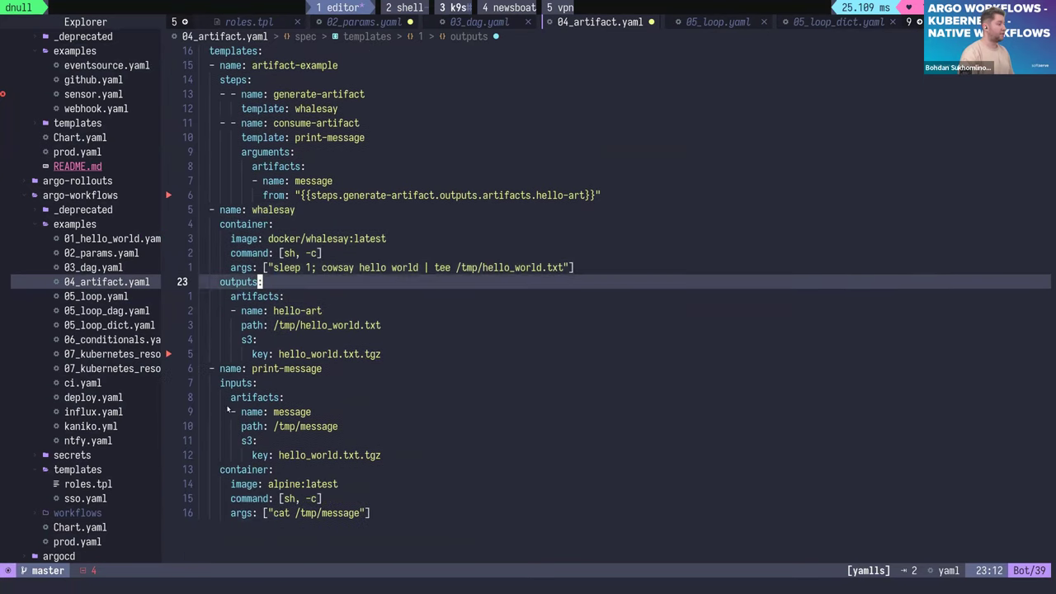
drag(221, 383, 394, 457)
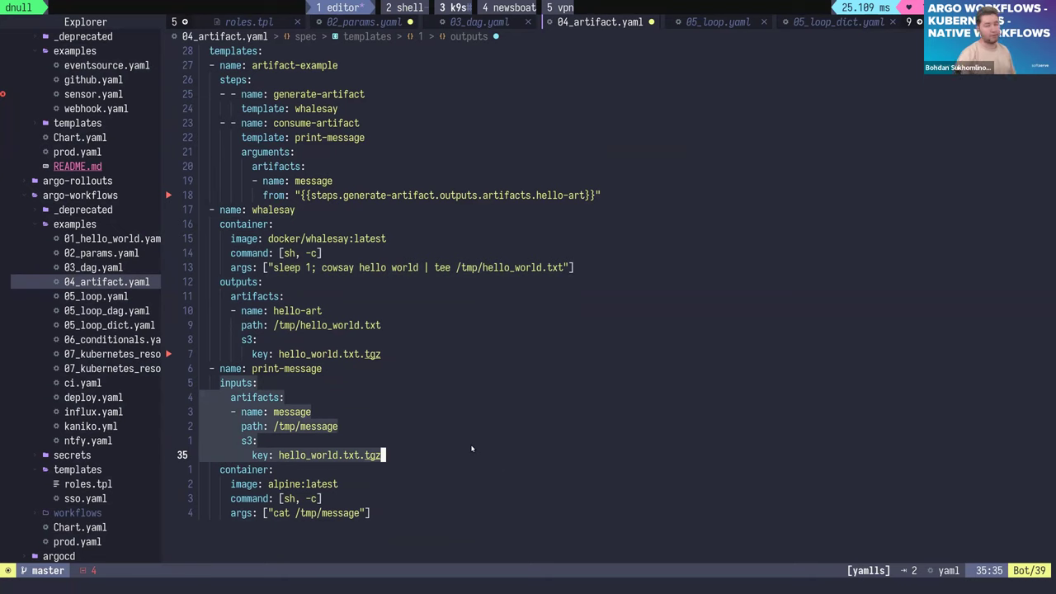
click(441, 462)
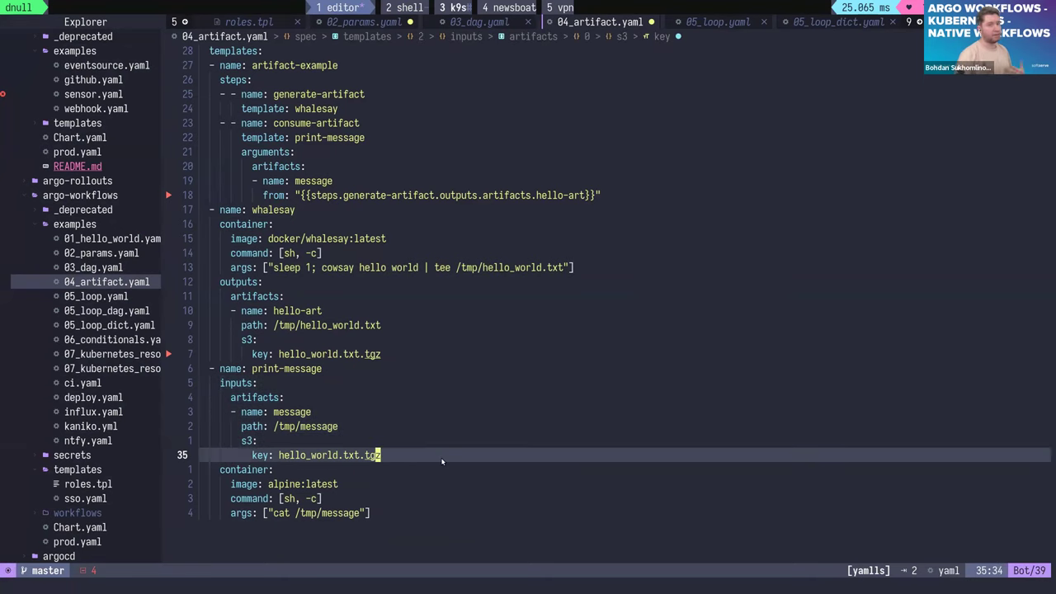
click(225, 282)
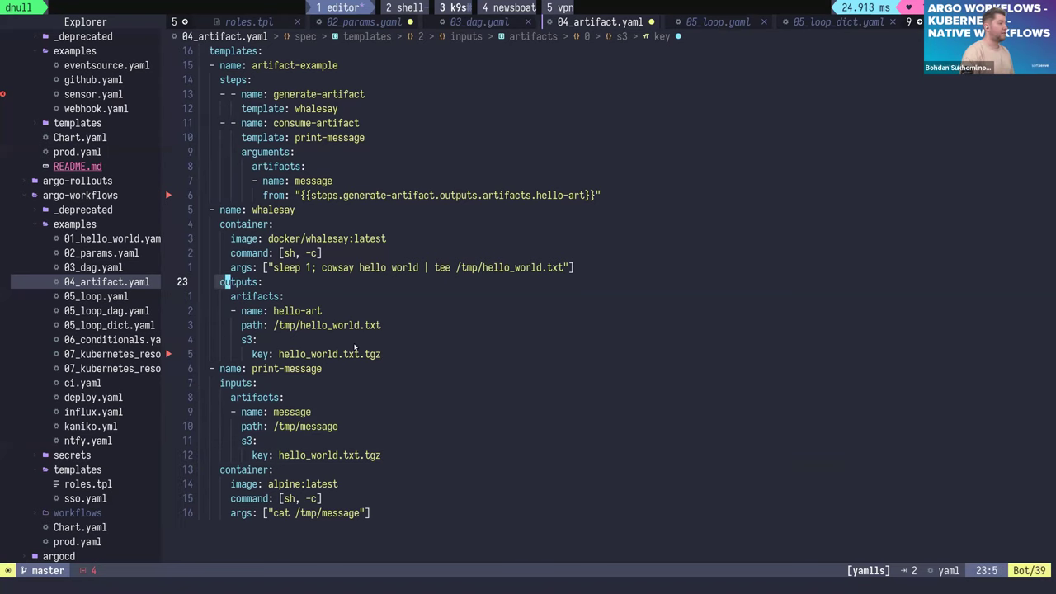
shift+click(401, 360)
scroll(419, 377, up, 2)
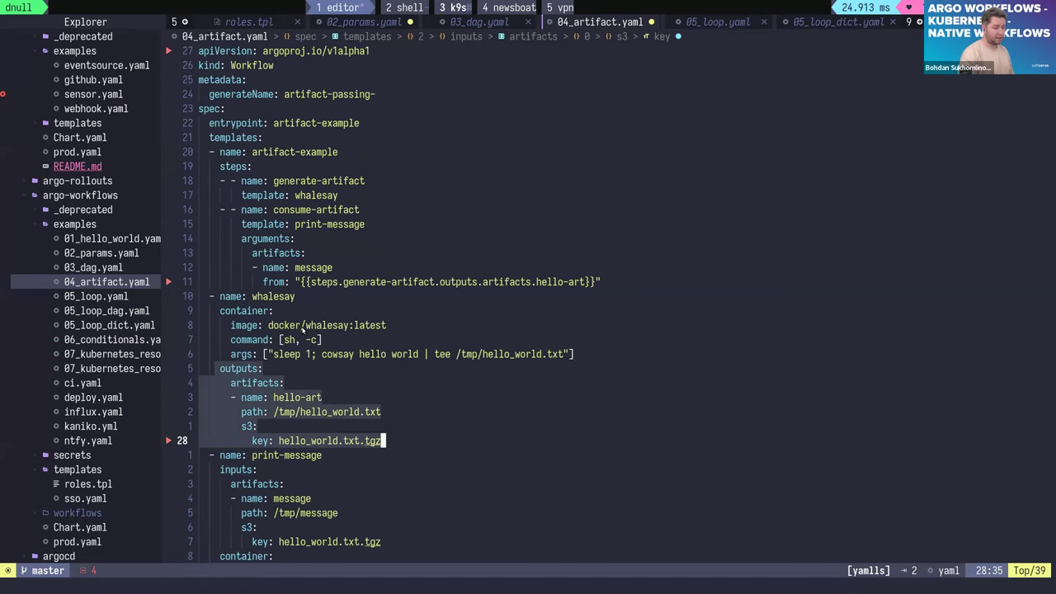
scroll(358, 357, down, 1)
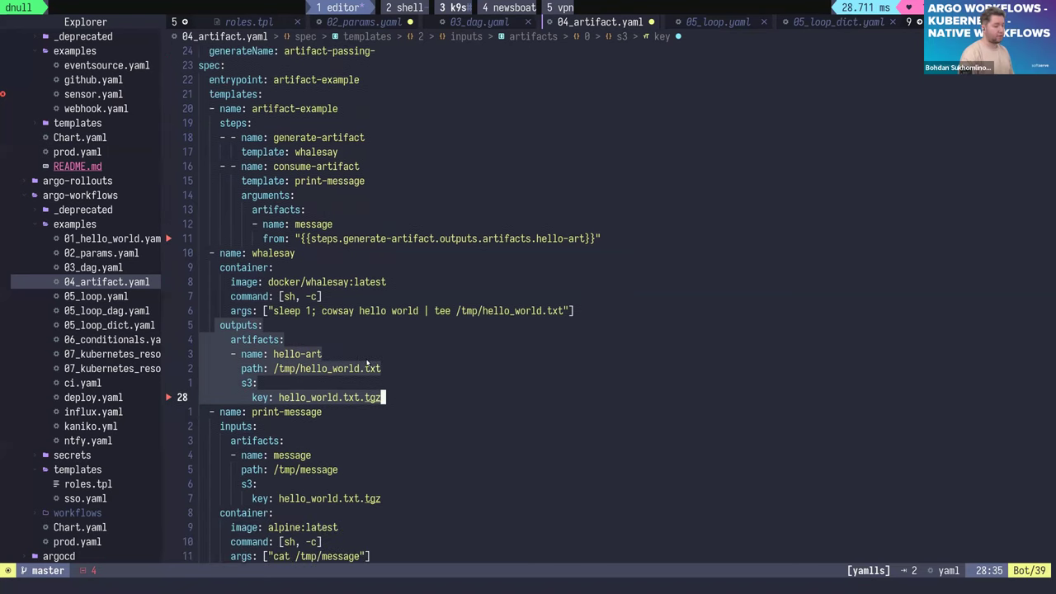
scroll(367, 362, down, 1)
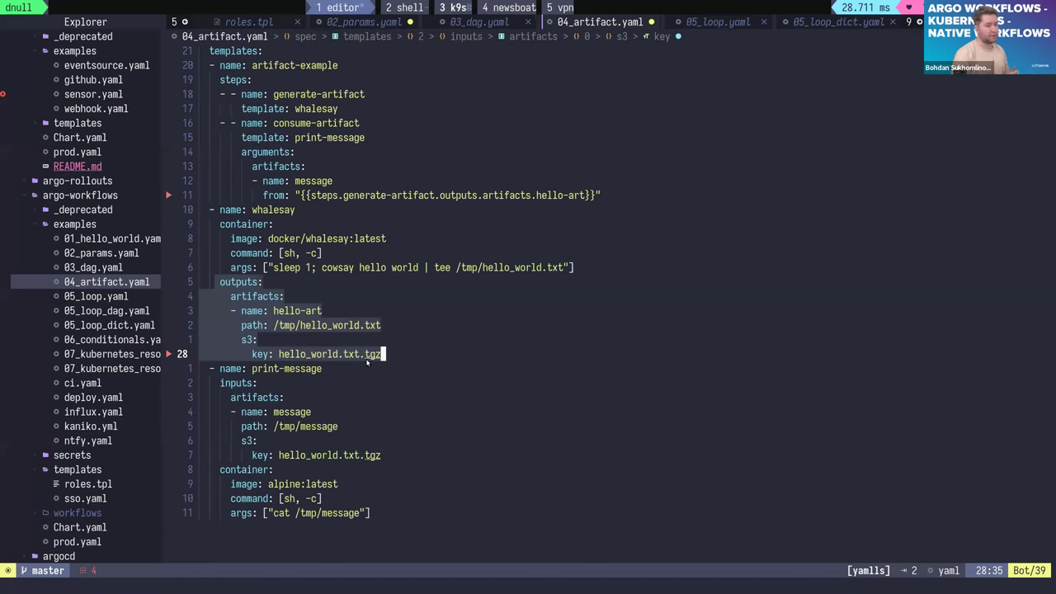
scroll(367, 361, up, 2)
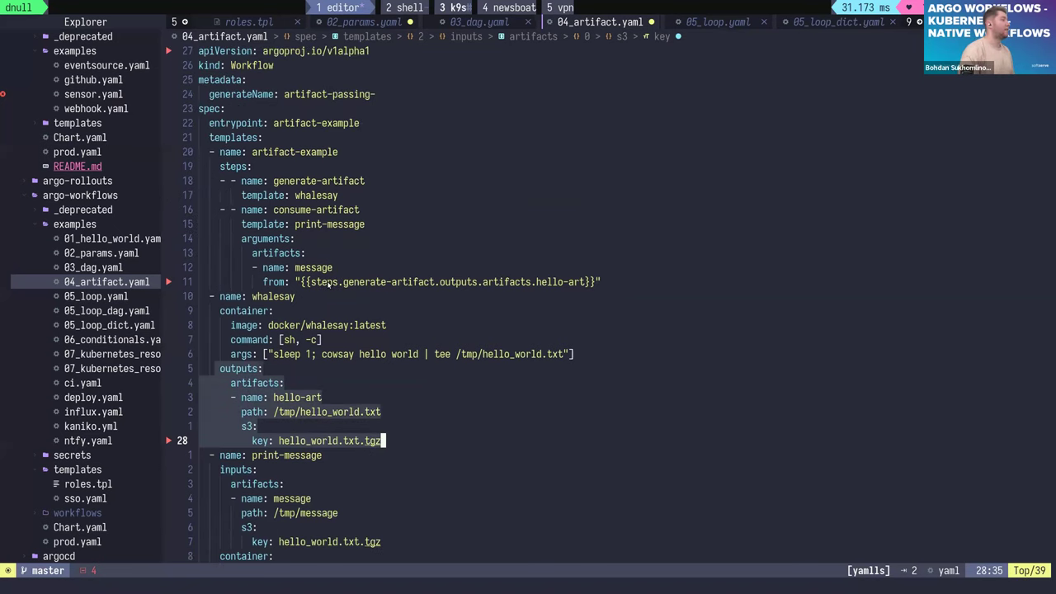
Step: Examine the generate-artifact and consume-artifact steps, including their template references and the artifact arguments
click(339, 171)
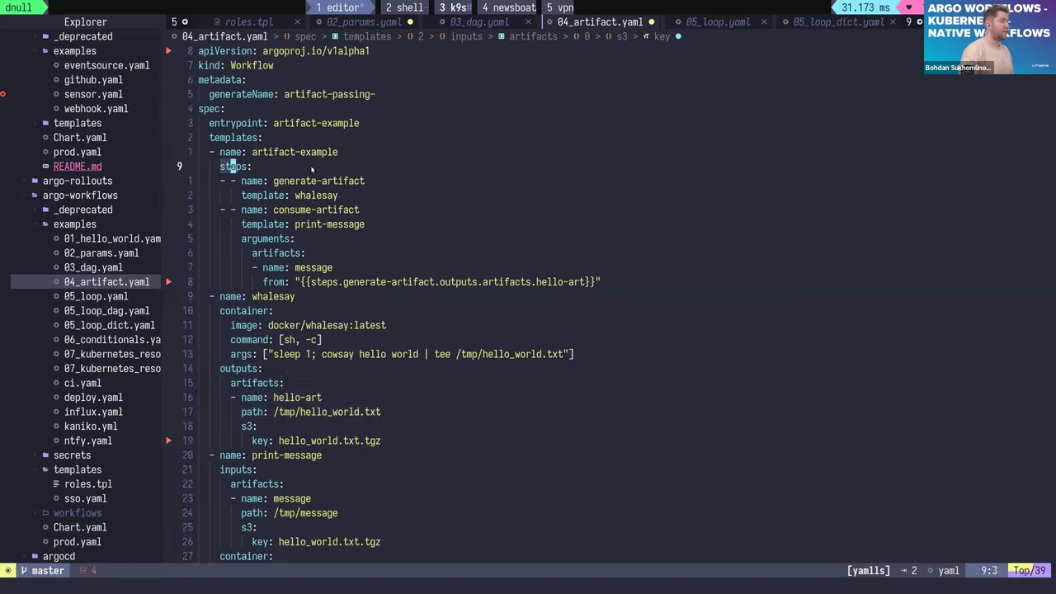
click(349, 195)
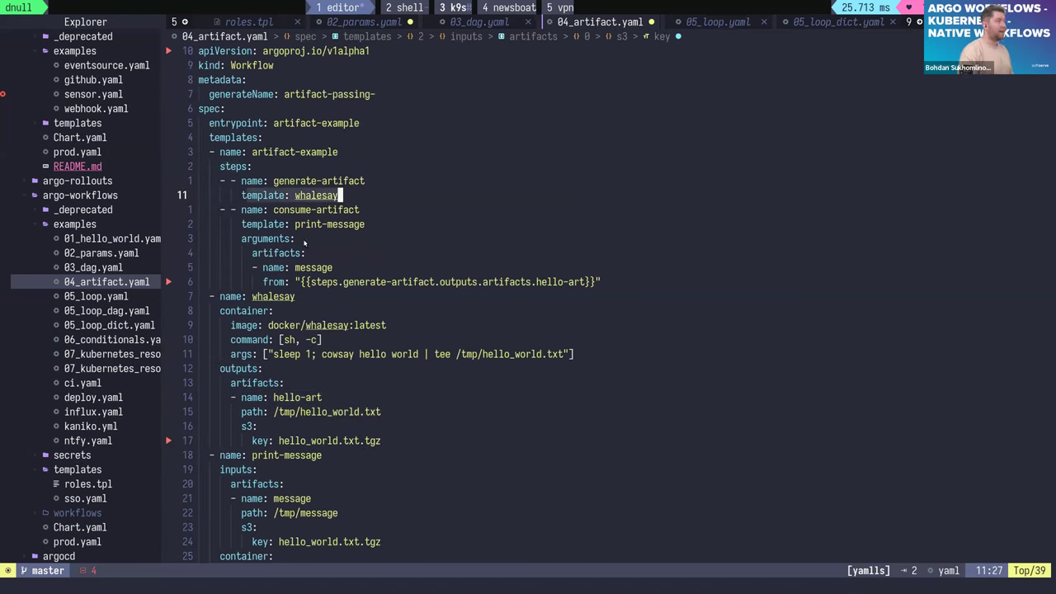
click(358, 224)
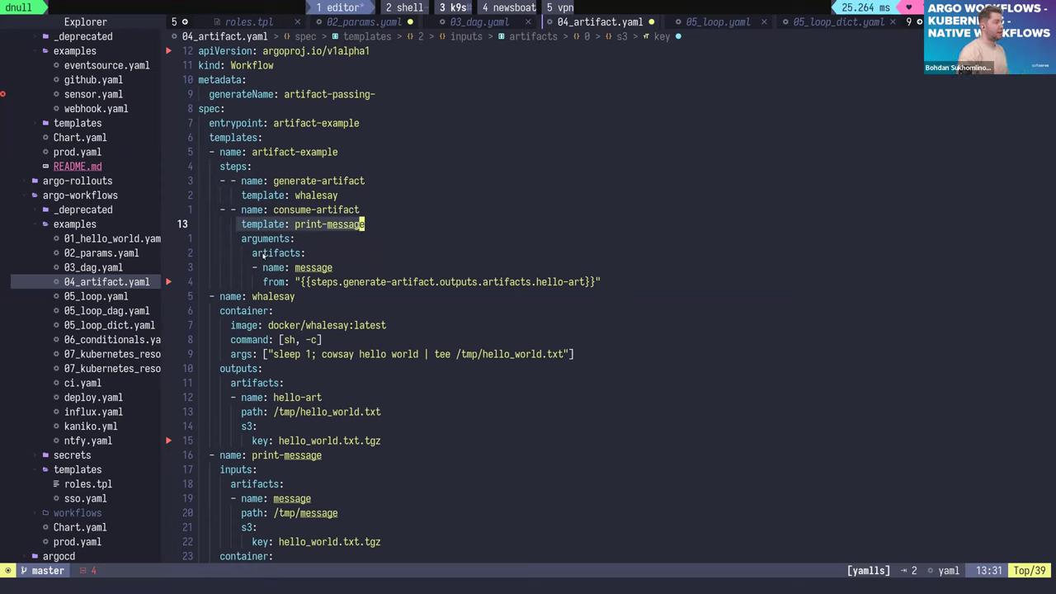
drag(244, 241, 618, 284)
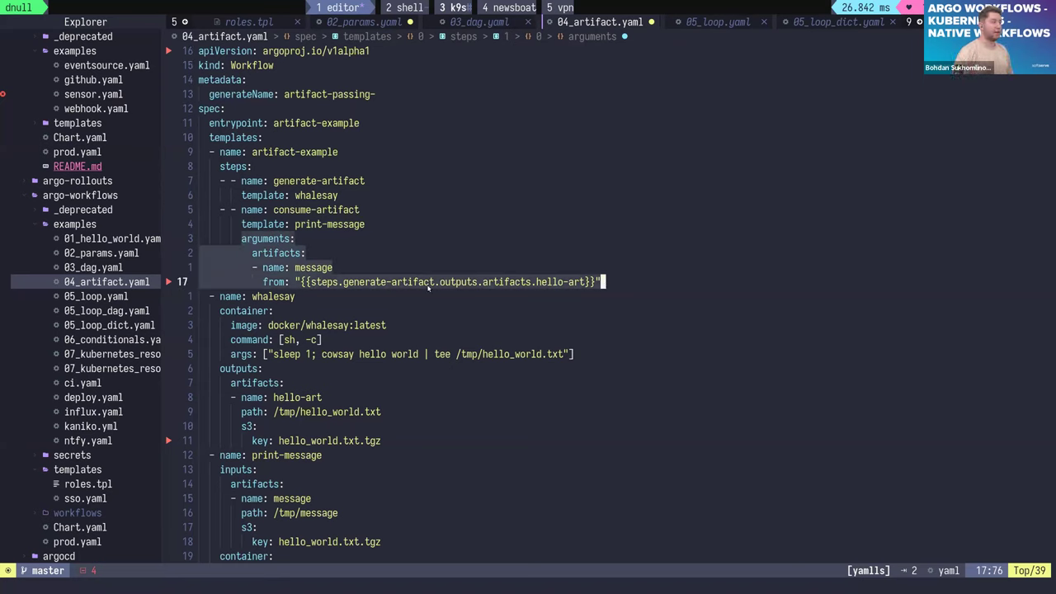
drag(242, 181, 361, 193)
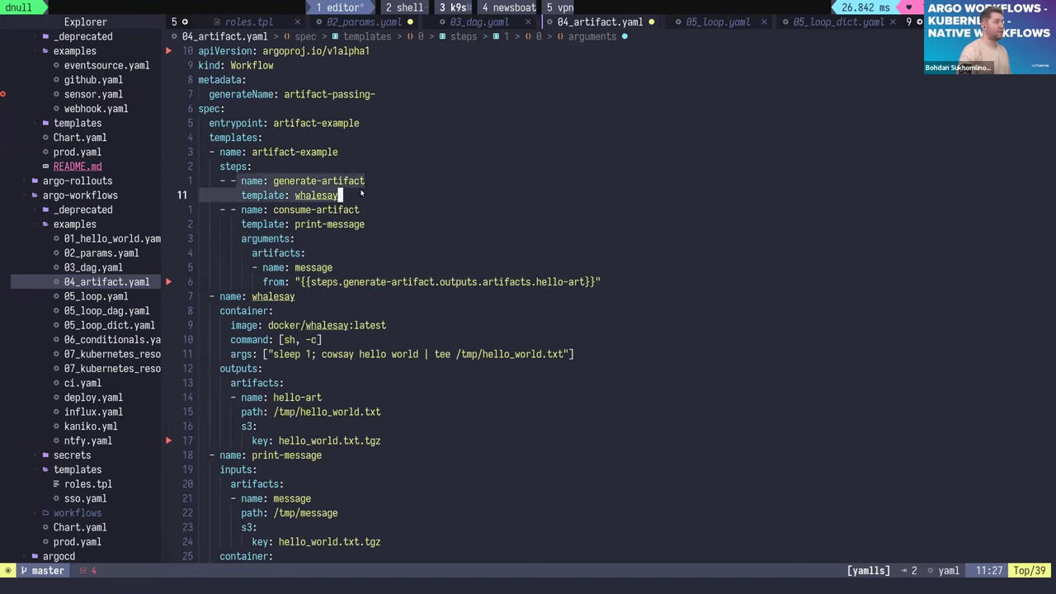
Step: Trace the hello-art artifact from the whalesay outputs through the consume-artifact arguments to the print-message inputs
drag(211, 296, 476, 437)
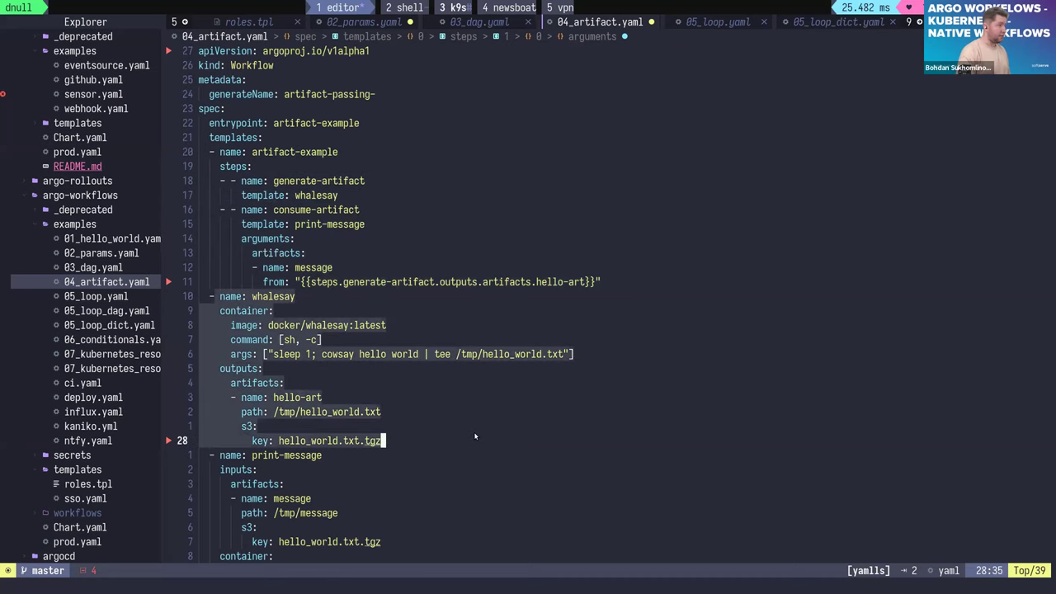
drag(220, 369, 383, 441)
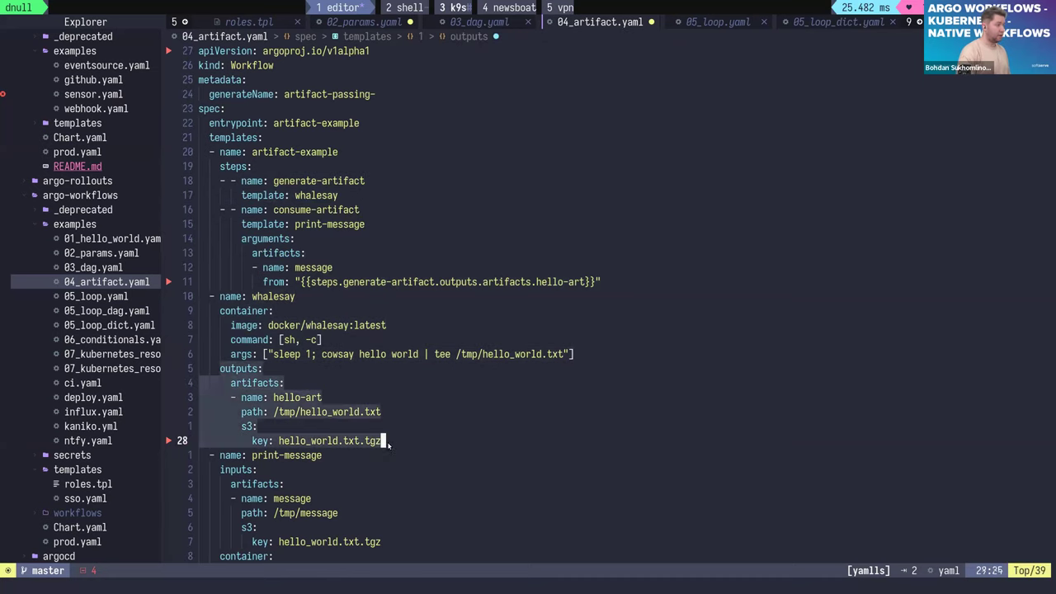
drag(221, 183, 338, 195)
drag(211, 297, 257, 426)
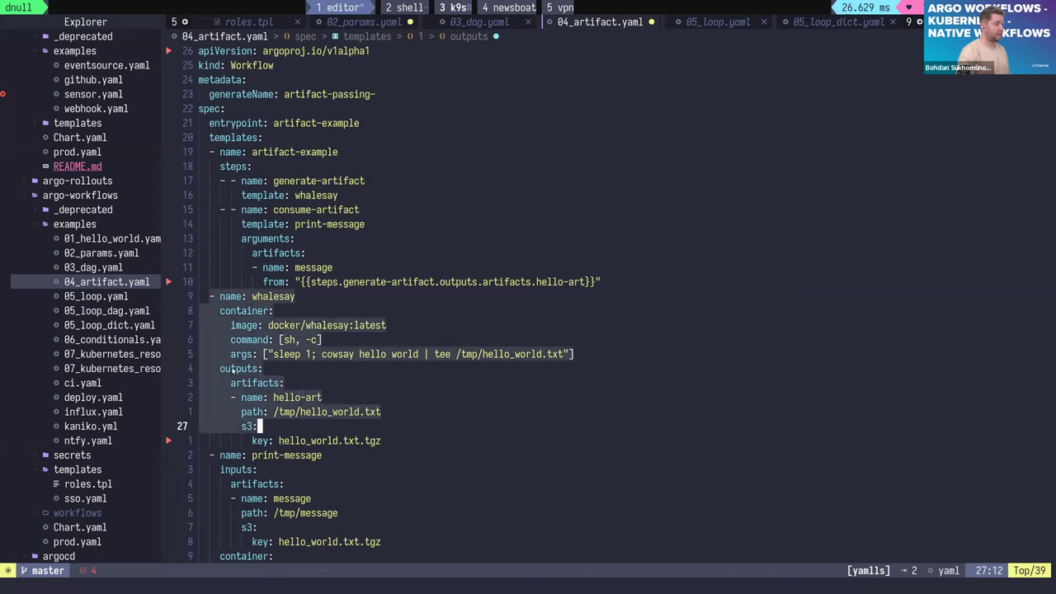
drag(219, 369, 384, 441)
drag(228, 212, 601, 282)
click(287, 254)
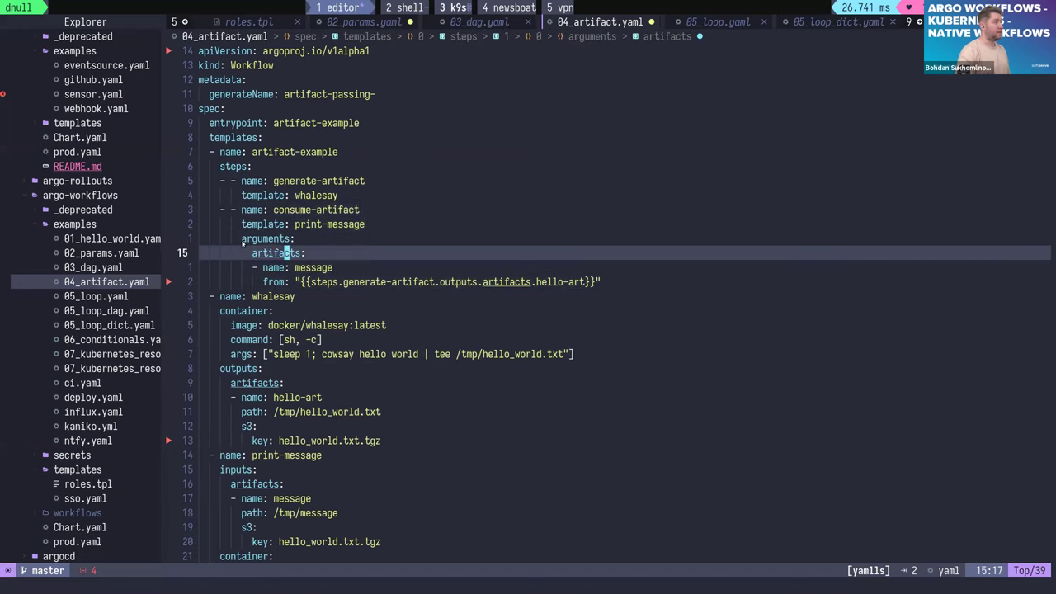
scroll(271, 417, down, 1)
drag(221, 427, 385, 498)
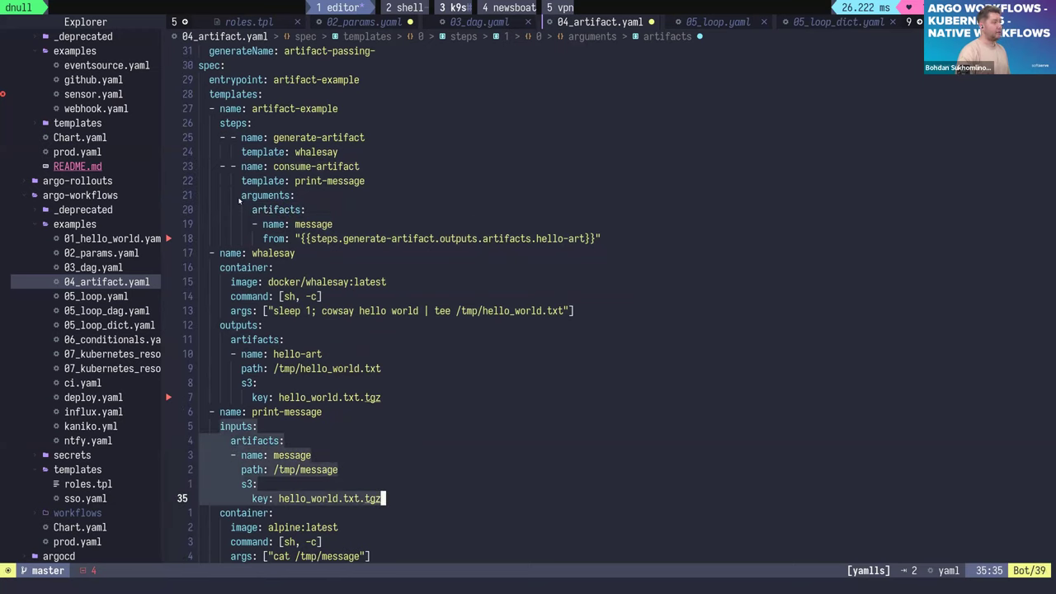
drag(244, 201, 602, 239)
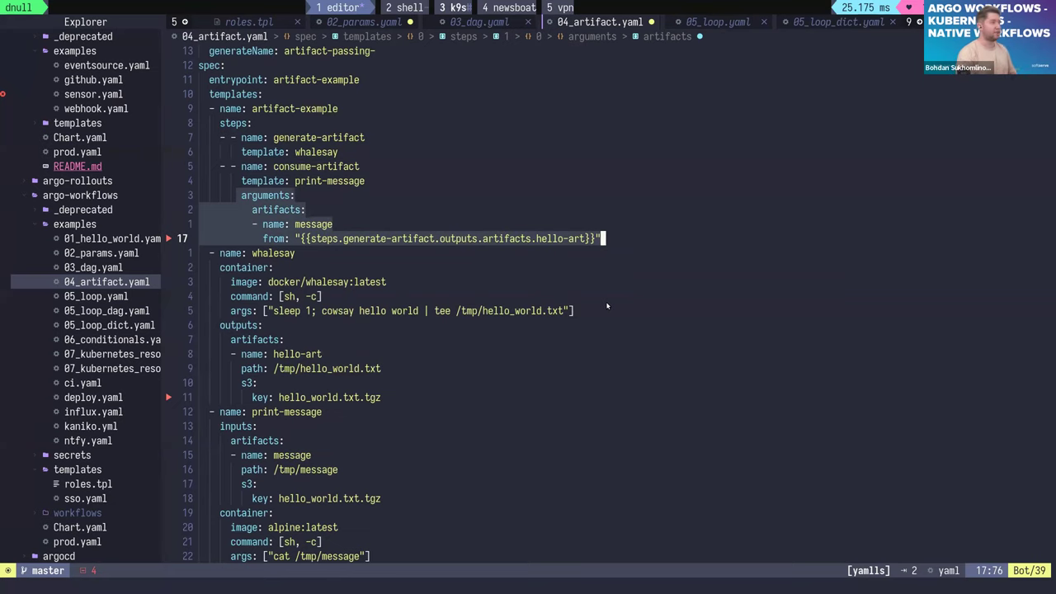
scroll(599, 388, up, 1)
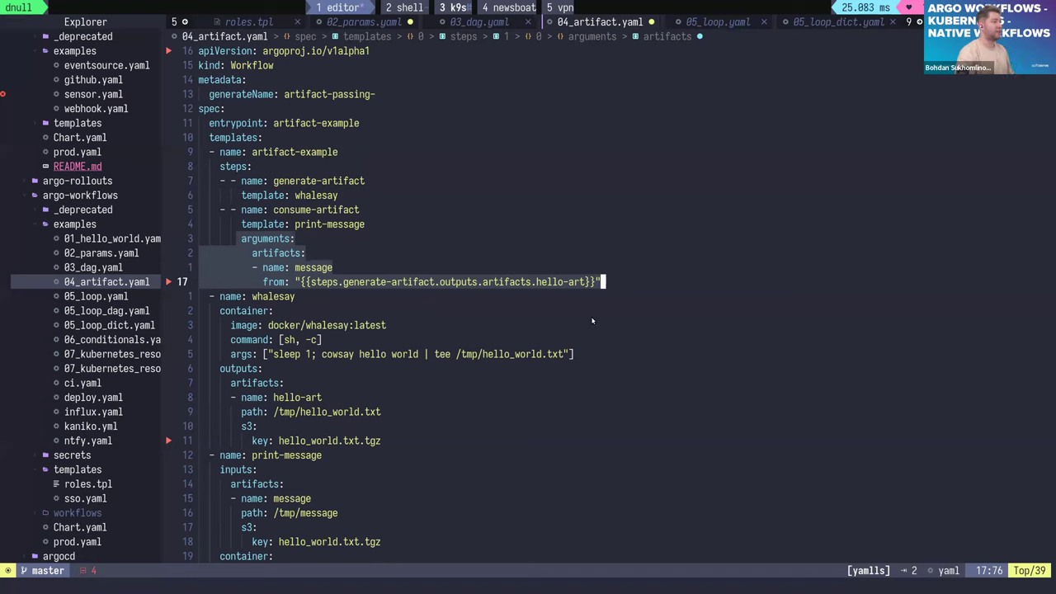
click(606, 282)
drag(606, 281, 189, 239)
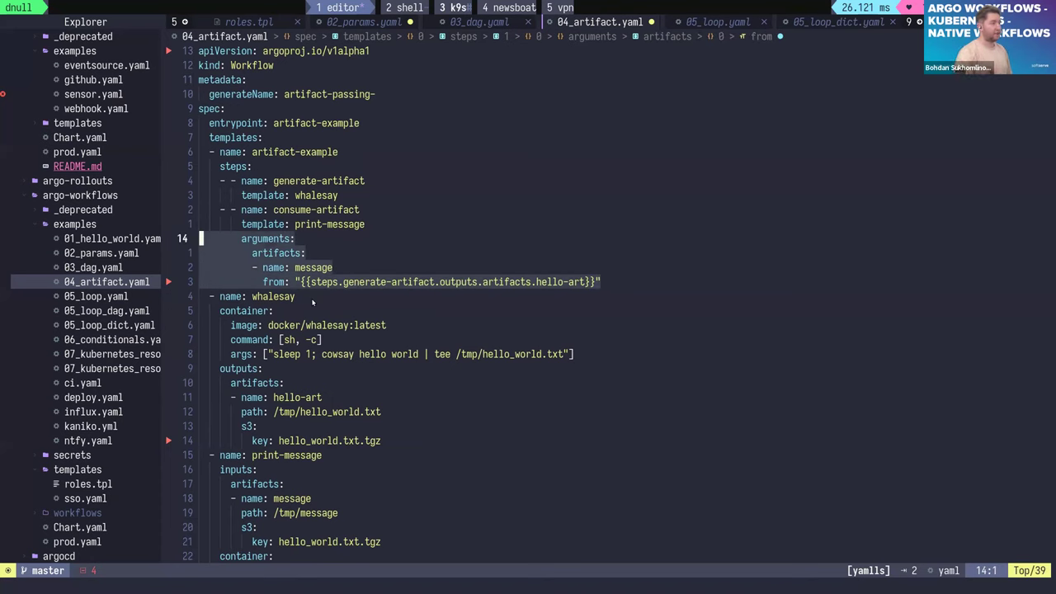
Step: Switch to the shell and create the workflow by running "k create -f 04_artifact.yaml"
key(ctrl+b)
key(2)
key(Up)
key(BackSpace)
key(BackSpace)
key(BackSpace)
key(BackSpace)
key(BackSpace)
key(BackSpace)
key(BackSpace)
key(BackSpace)
key(BackSpace)
key(BackSpace)
text(4)
key(Tab)
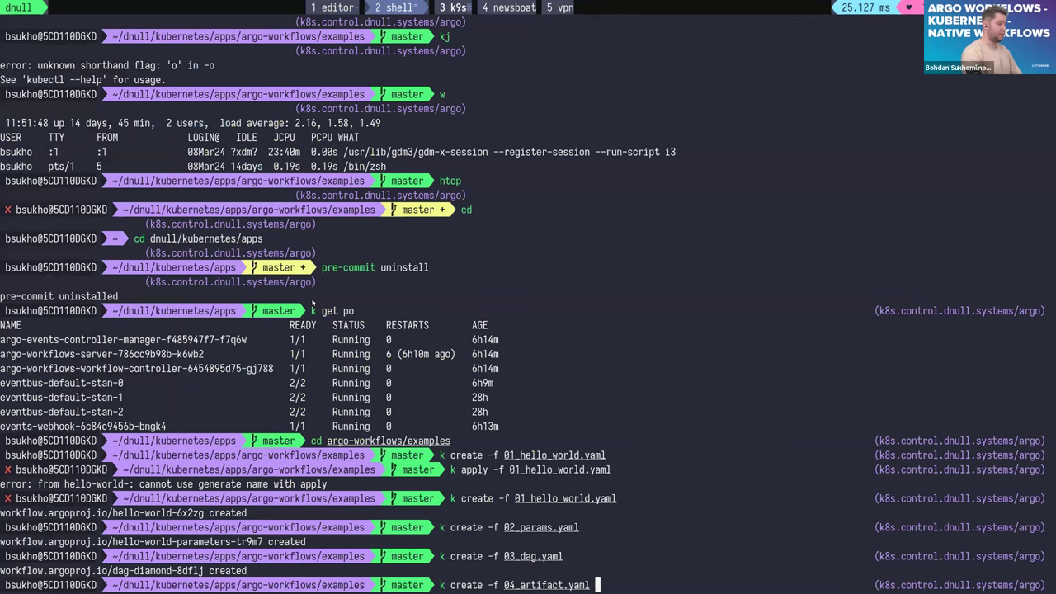
key(Return)
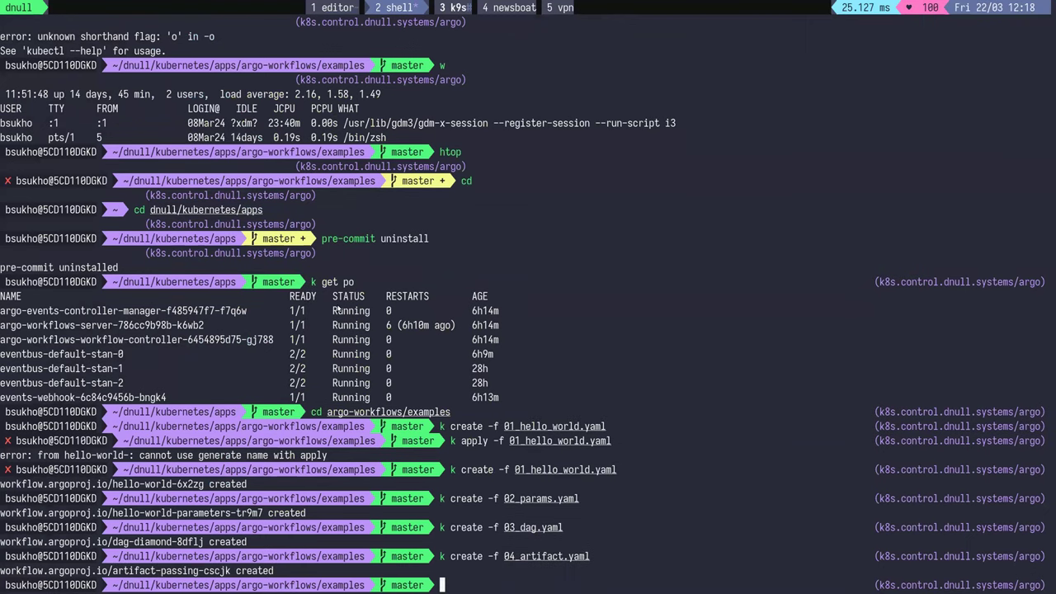
Step: Return to the editor and re-examine the container, artifact path and S3 key definitions in 04_artifact.yaml
key(ctrl+b)
key(1)
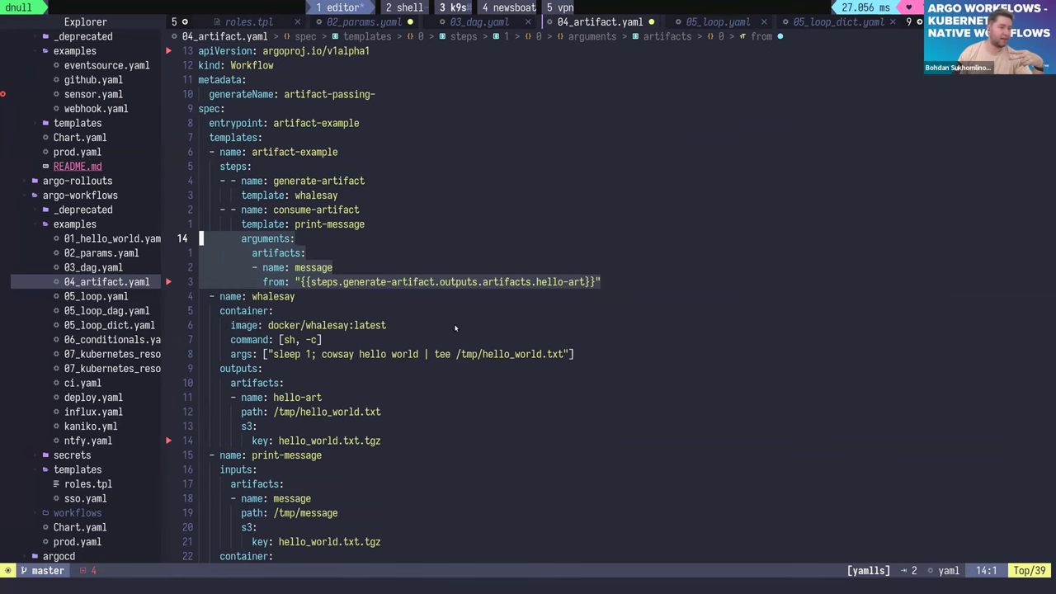
key(G)
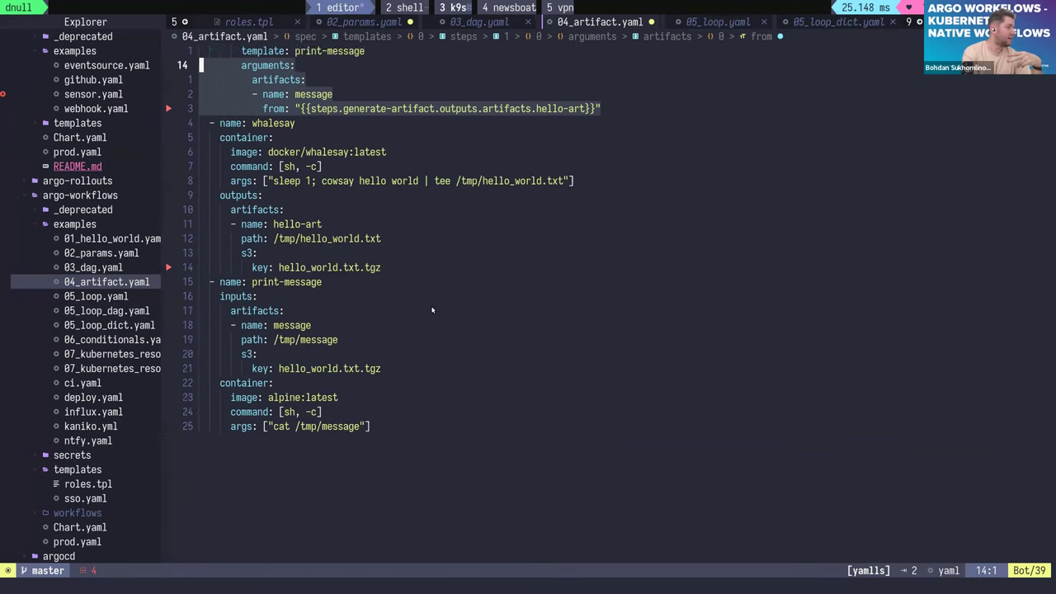
scroll(381, 444, up, 3)
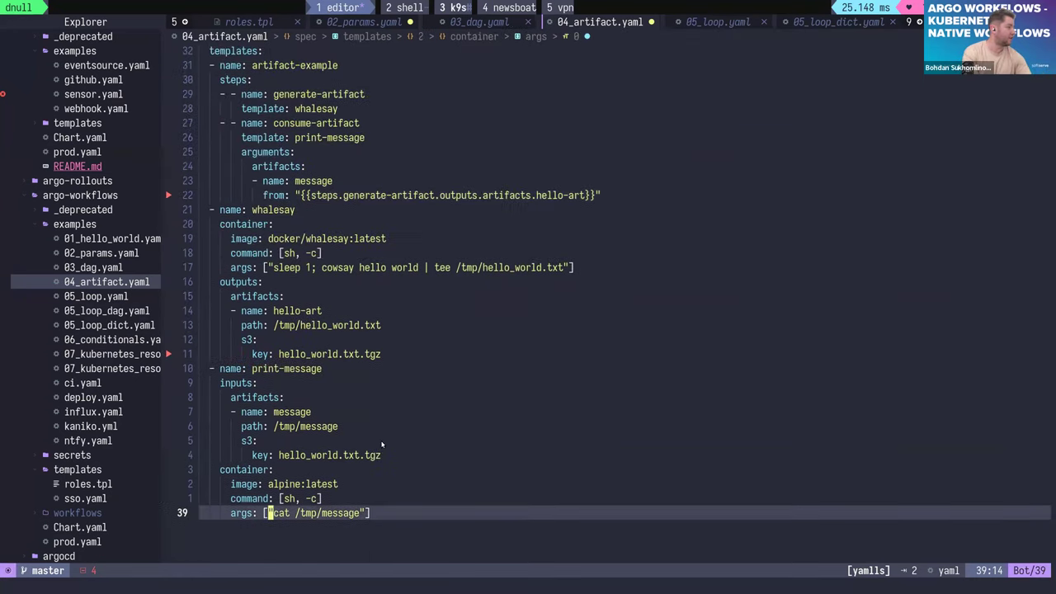
key(1)
key(1)
key(k)
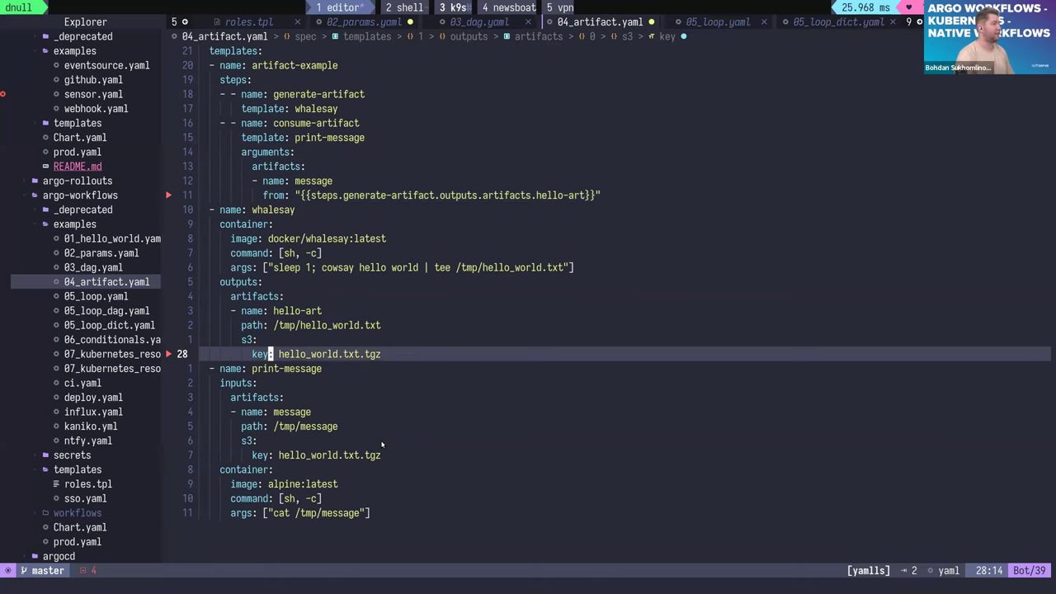
scroll(406, 518, up, 2)
drag(215, 299, 277, 311)
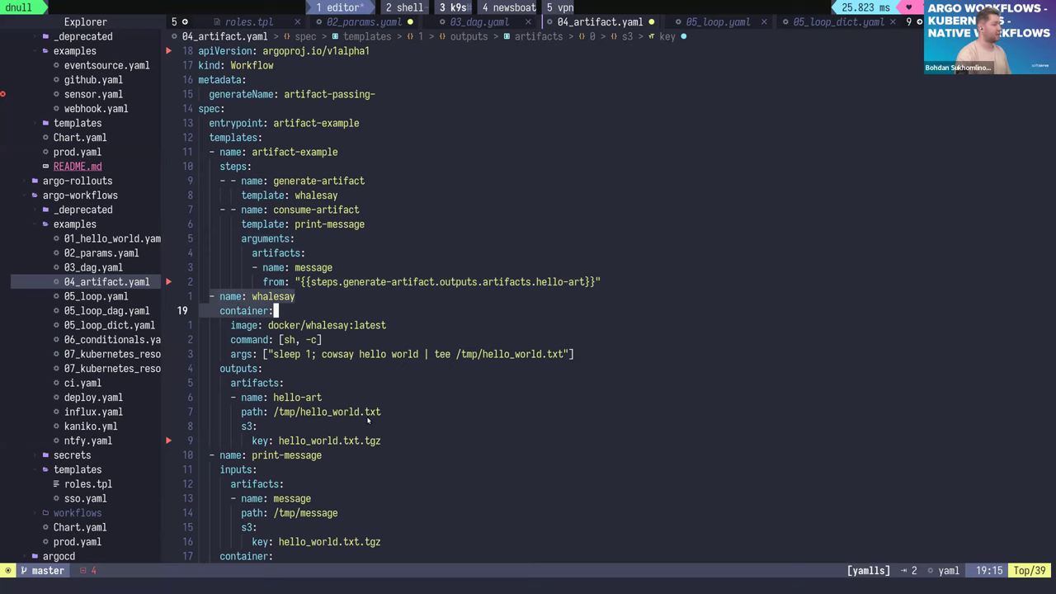
key(j)
key(j)
key(j)
key(j)
key(j)
key(j)
key(j)
key(j)
Step: Switch to the Argo Workflows web UI and open the artifact-passing-cscjk workflow from the argo namespace
key(o)
key(0)
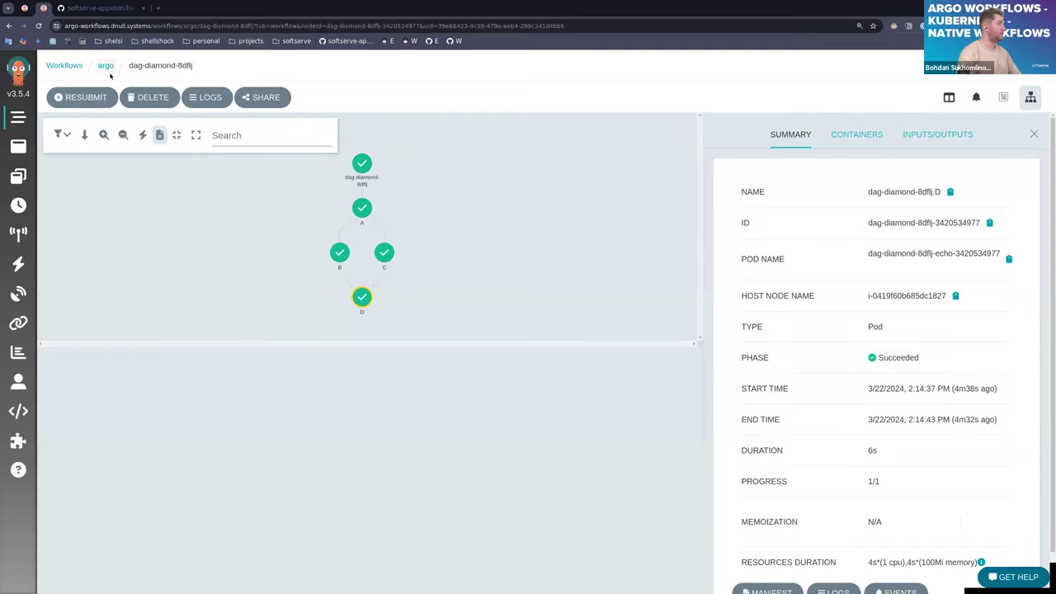
click(106, 65)
click(326, 159)
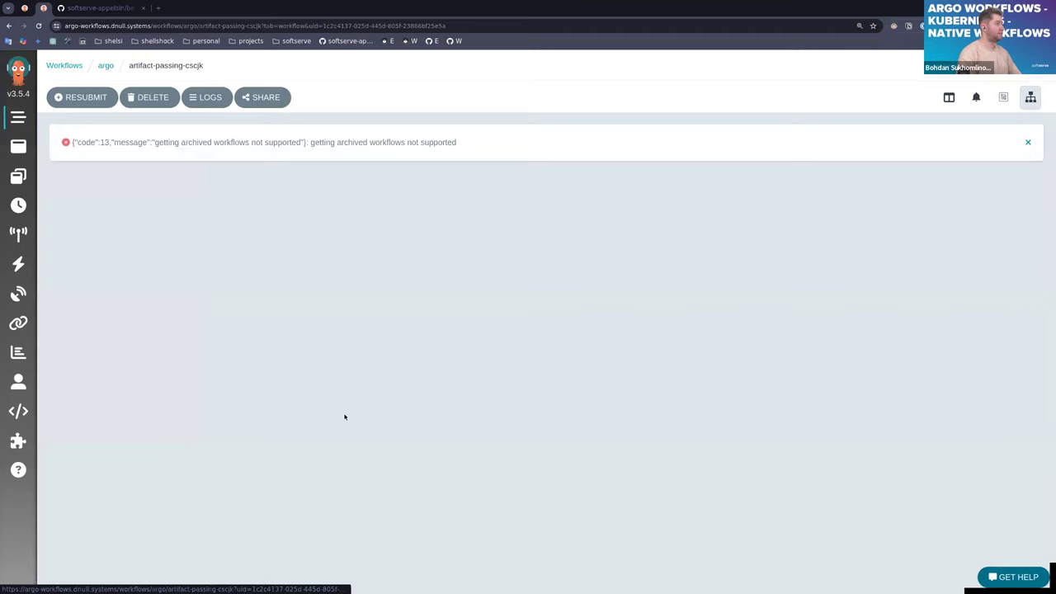
Step: View the main container logs of the generate-artifact node in the artifact-passing-cscjk workflow graph, and close them
key(ctrl+plus)
key(ctrl+plus)
key(ctrl+plus)
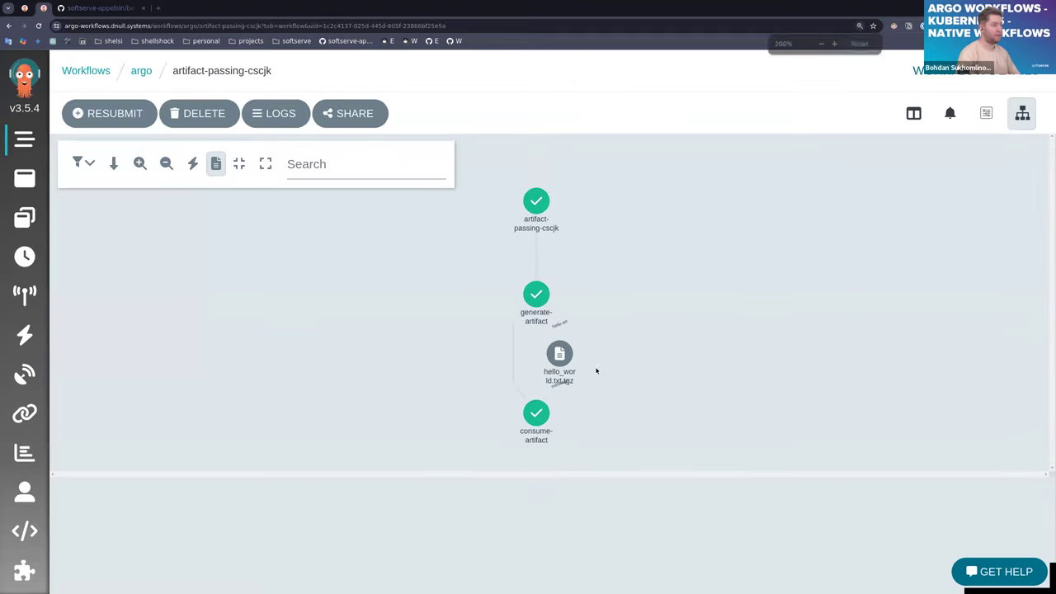
key(ctrl+minus)
key(ctrl+minus)
key(ctrl+plus)
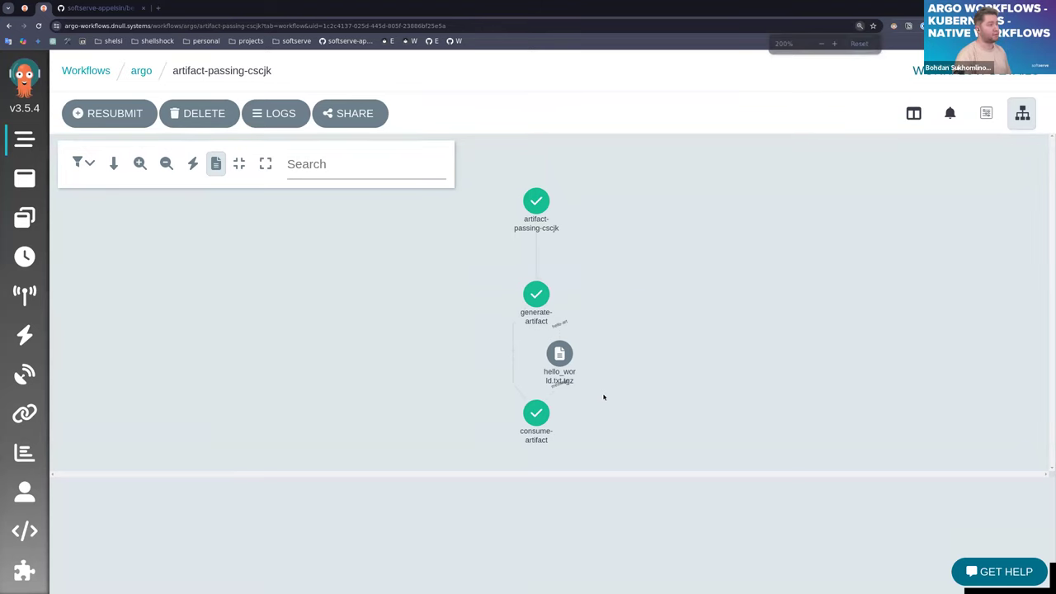
click(540, 295)
scroll(808, 495, down, 3)
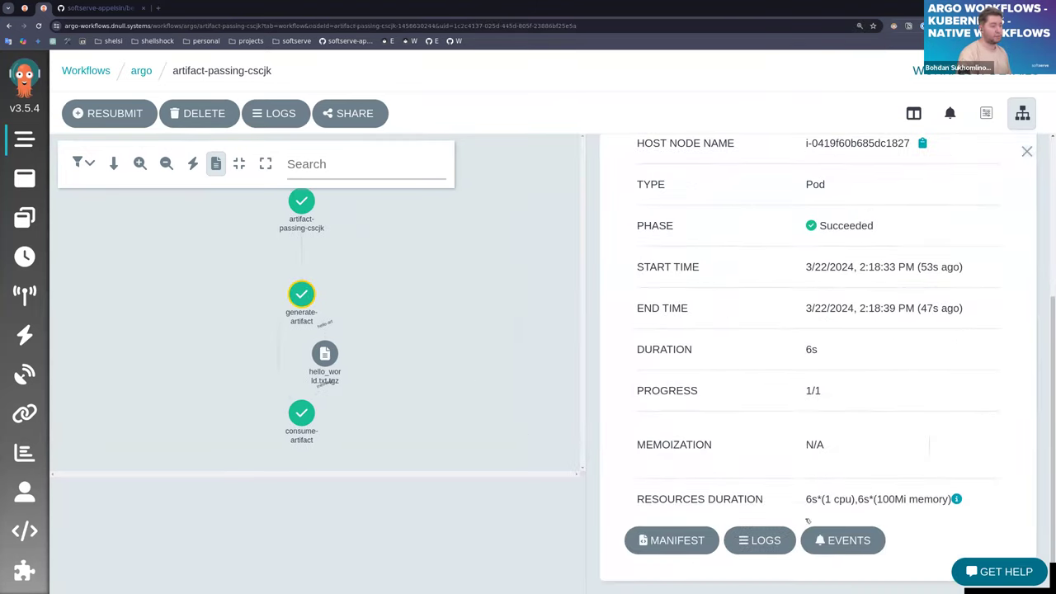
click(766, 541)
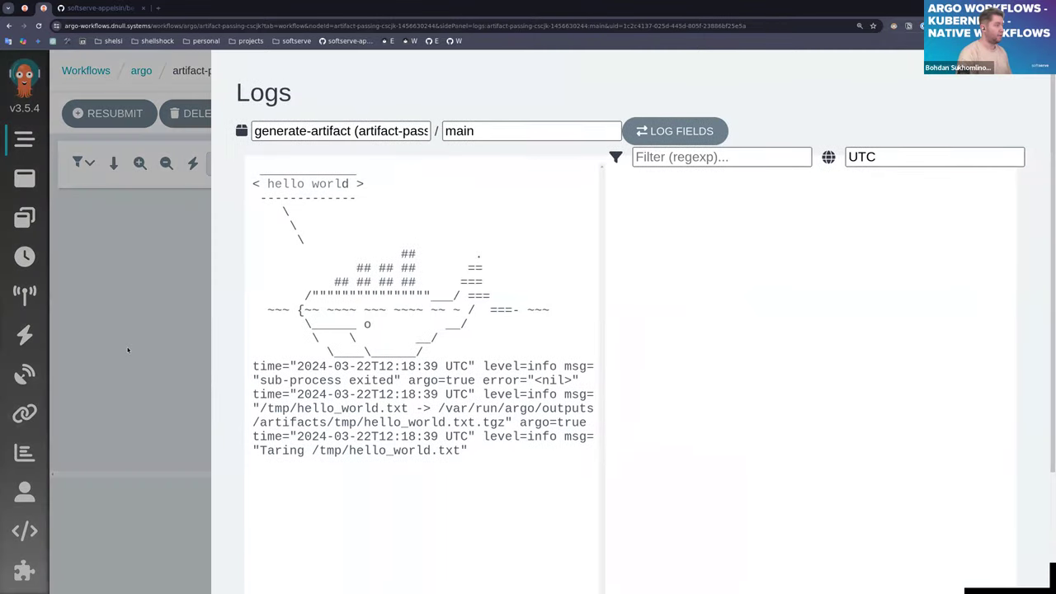
click(128, 350)
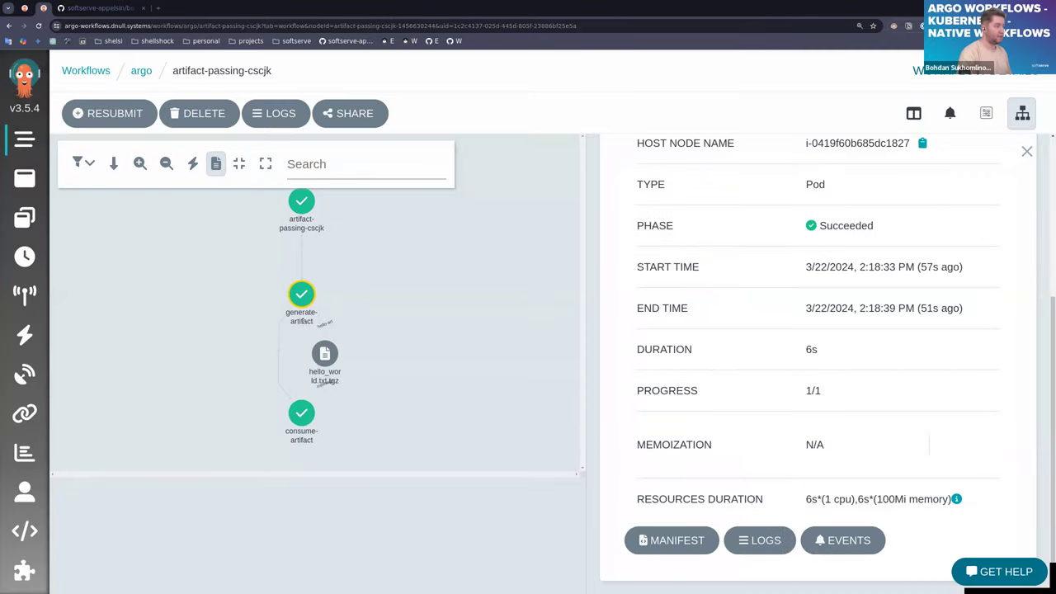
Step: Open the details of the hello_world.txt.tgz artifact node, continue past the notice and highlight its S3 storage path
click(326, 367)
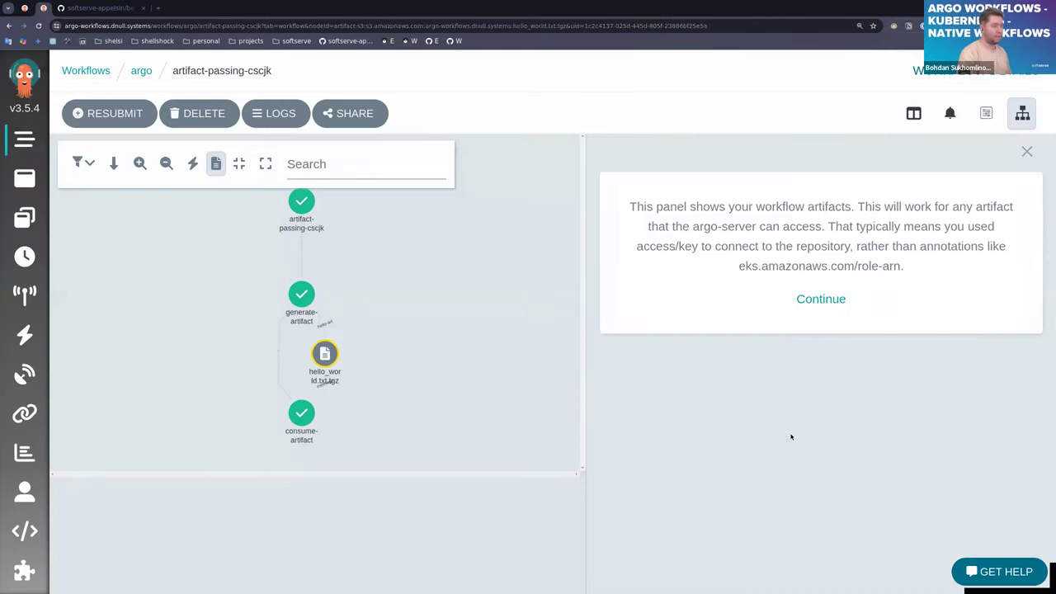
click(821, 298)
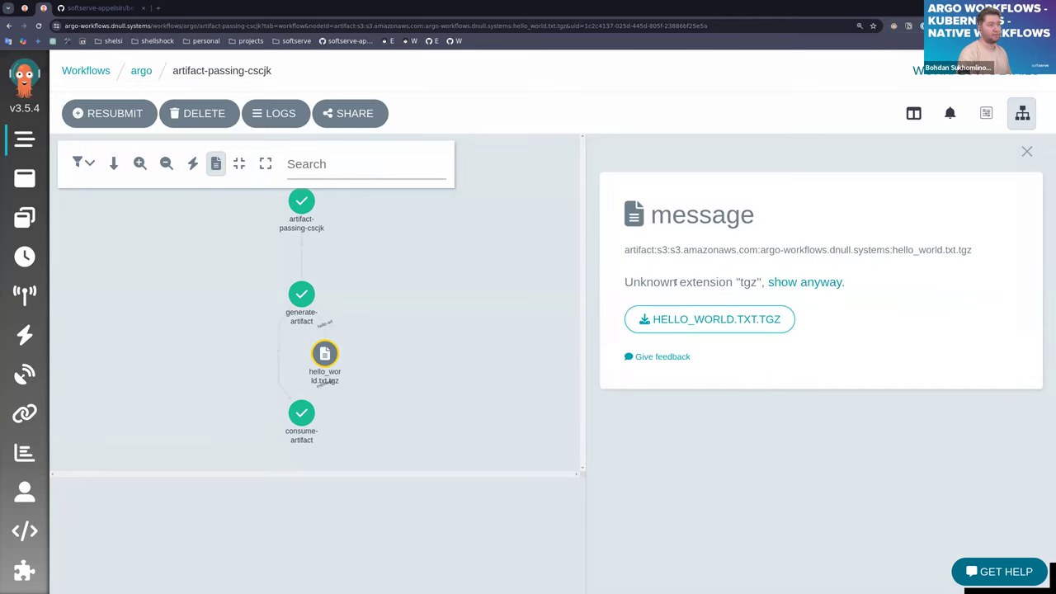
drag(627, 250, 971, 250)
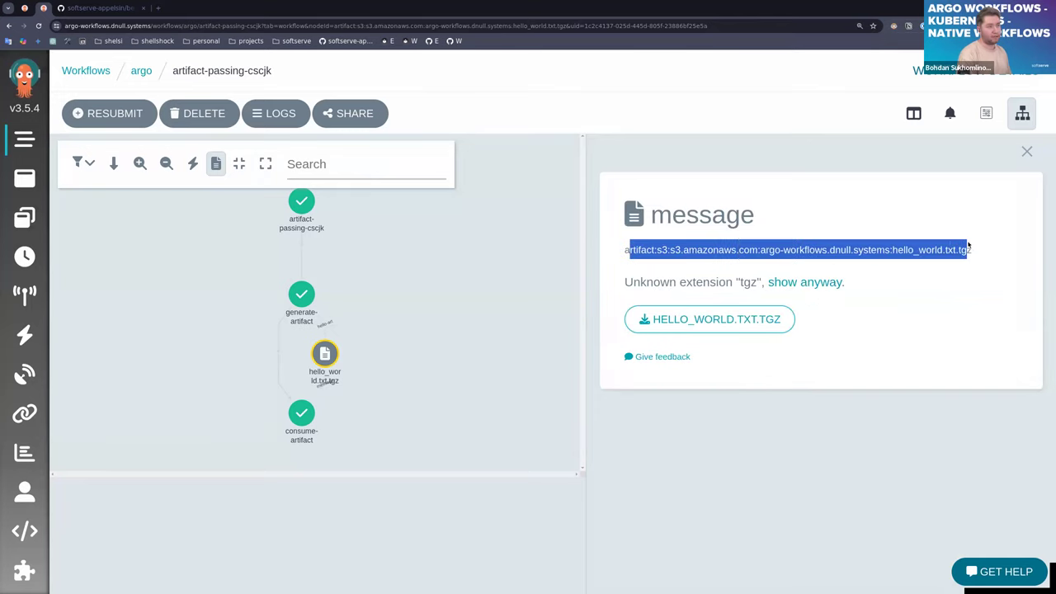
click(673, 250)
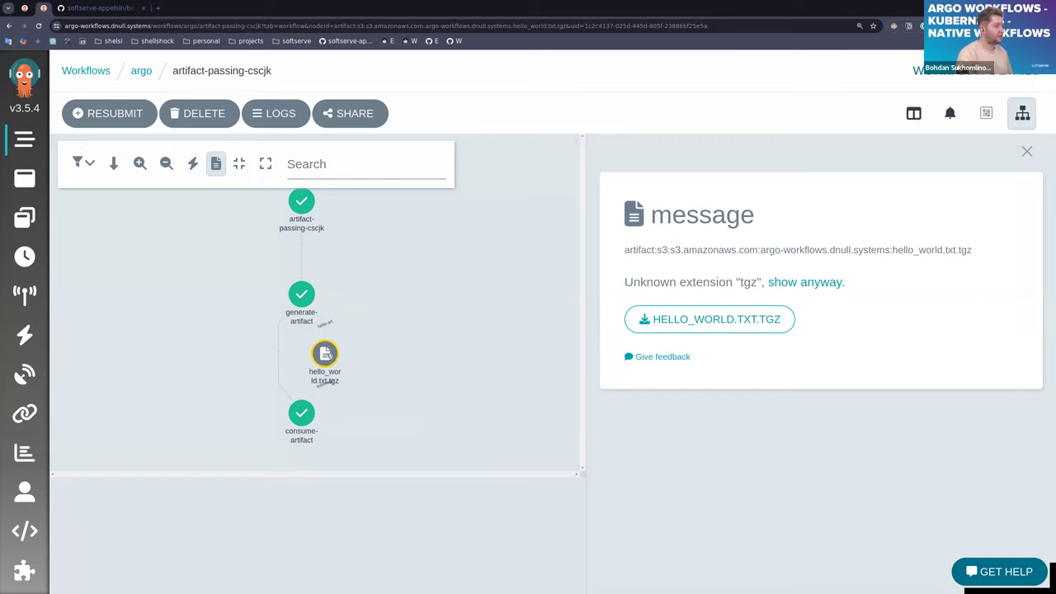
Step: View the main container logs of the consume-artifact node, and close them
click(304, 414)
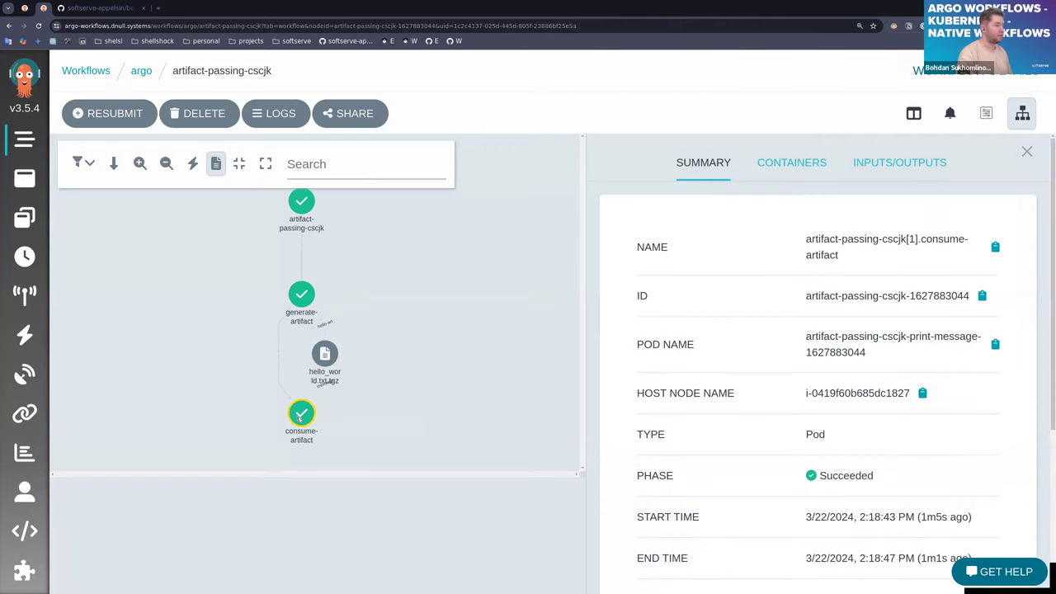
scroll(760, 413, down, 5)
click(759, 540)
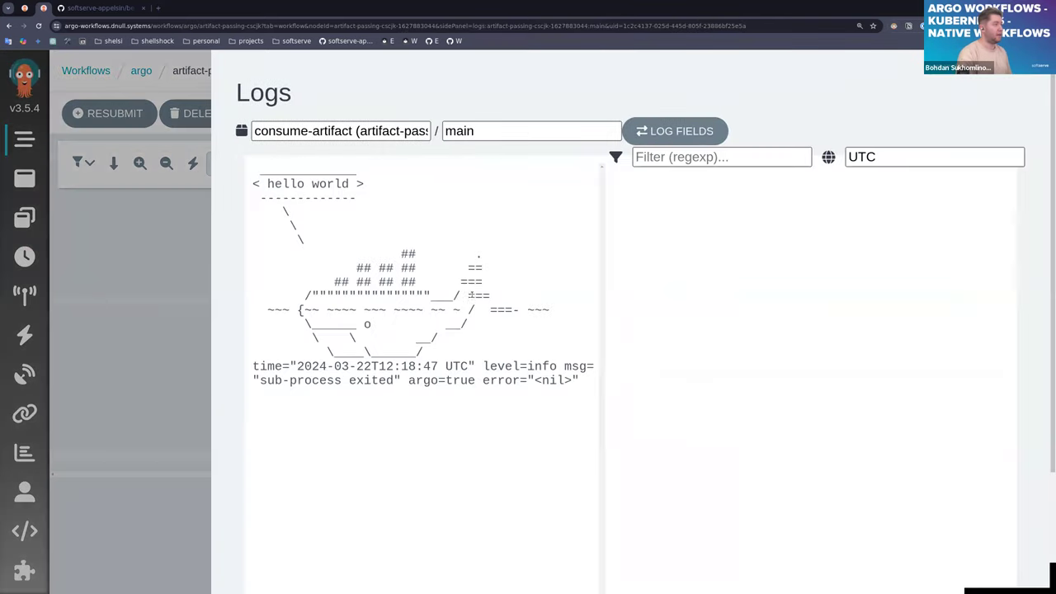
key(Escape)
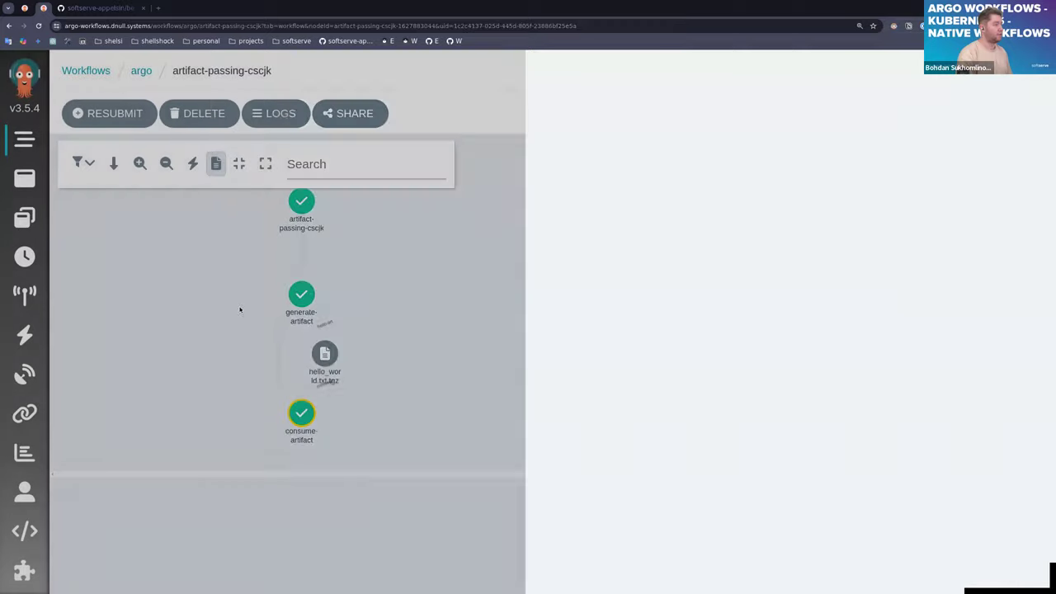
Step: Switch to the editor and highlight the txt.tgz extension in the S3 key of the hello-art output in 04_artifact.yaml
key(super+2)
key(super+1)
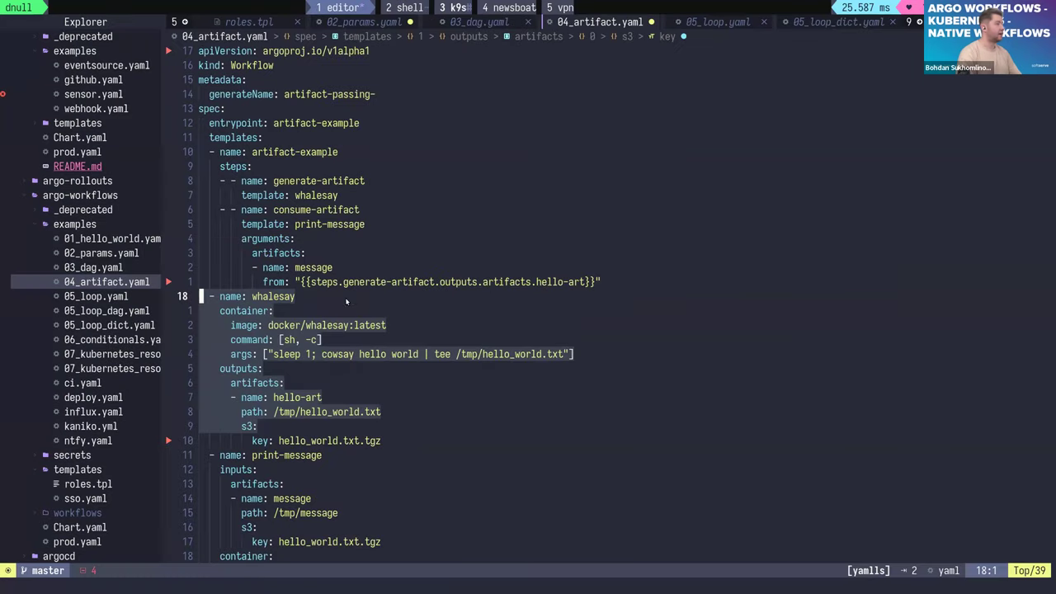
scroll(452, 336, down, 1)
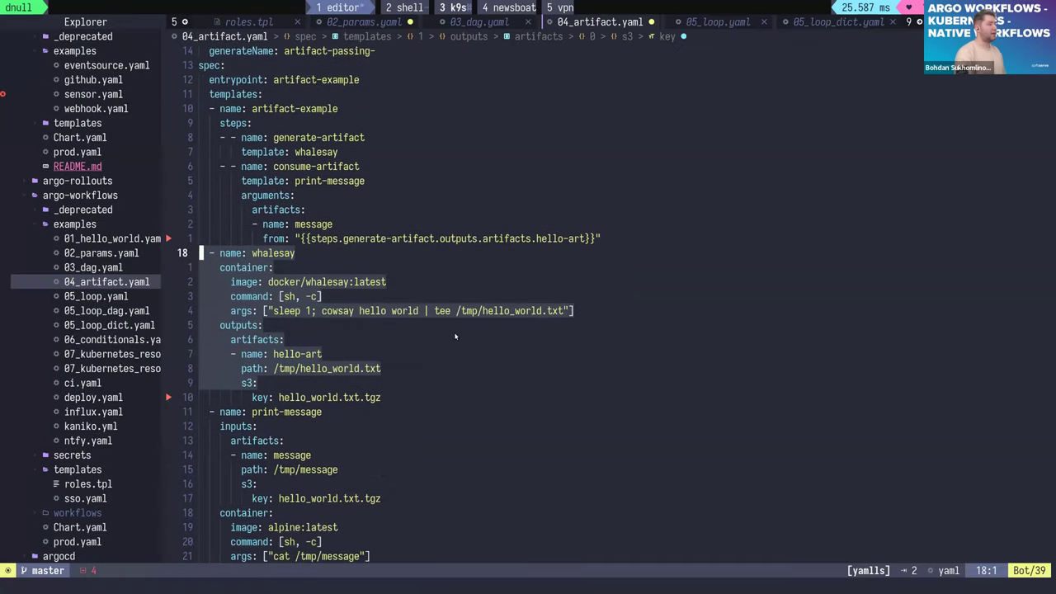
click(378, 406)
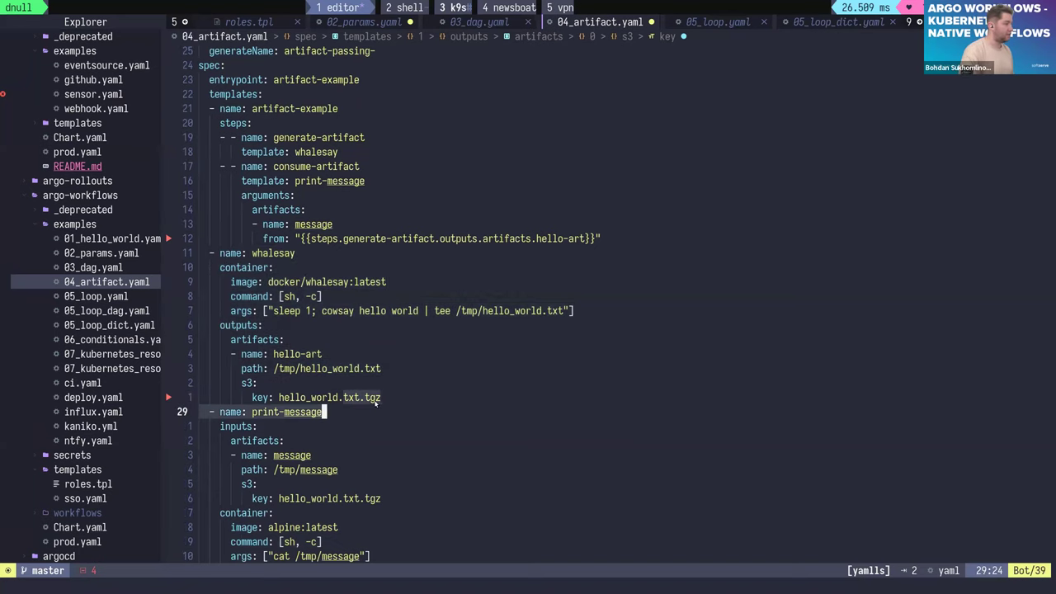
click(372, 398)
drag(344, 398, 380, 398)
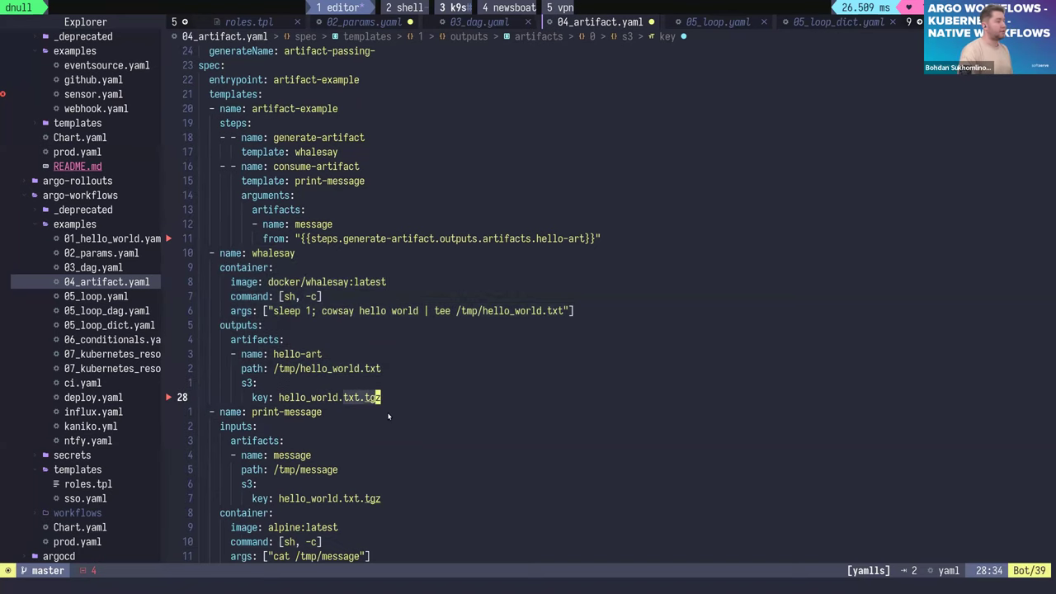
scroll(392, 413, down, 2)
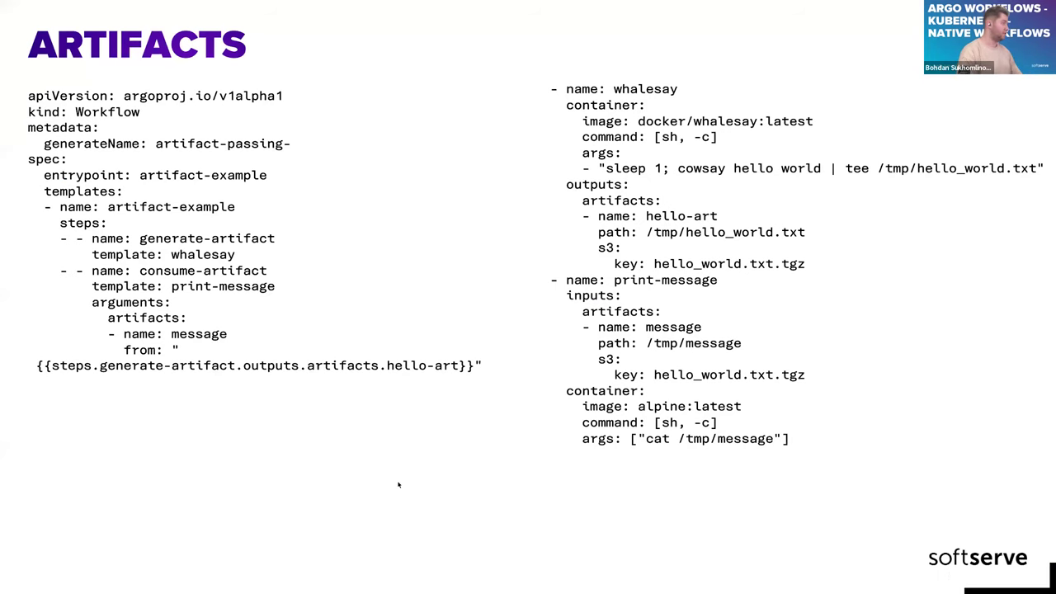
key(Right)
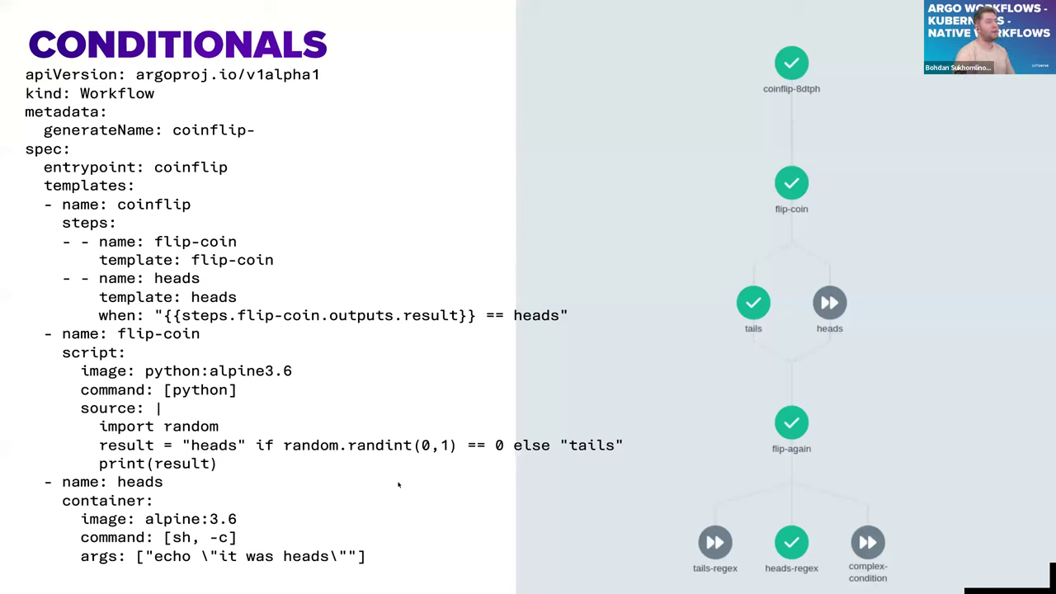